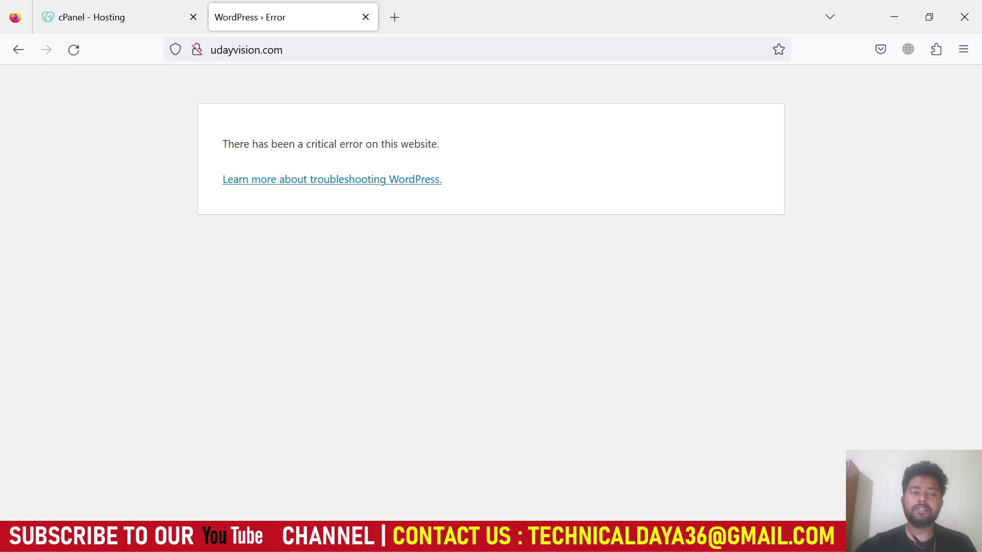
Reload udayvision.com and review the critical error message on its home page.
drag(223, 144, 422, 144)
key(ctrl+l)
key(Return)
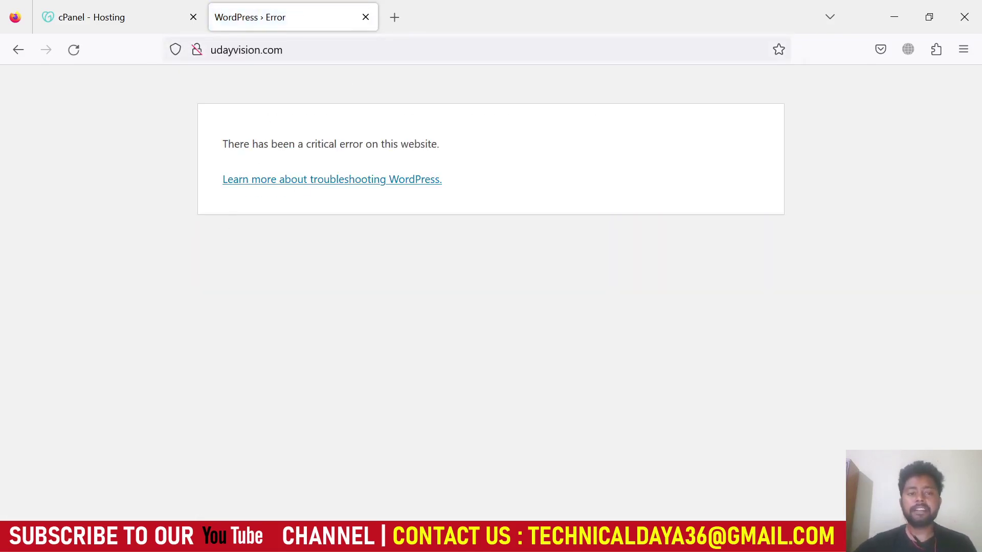
drag(298, 145, 453, 151)
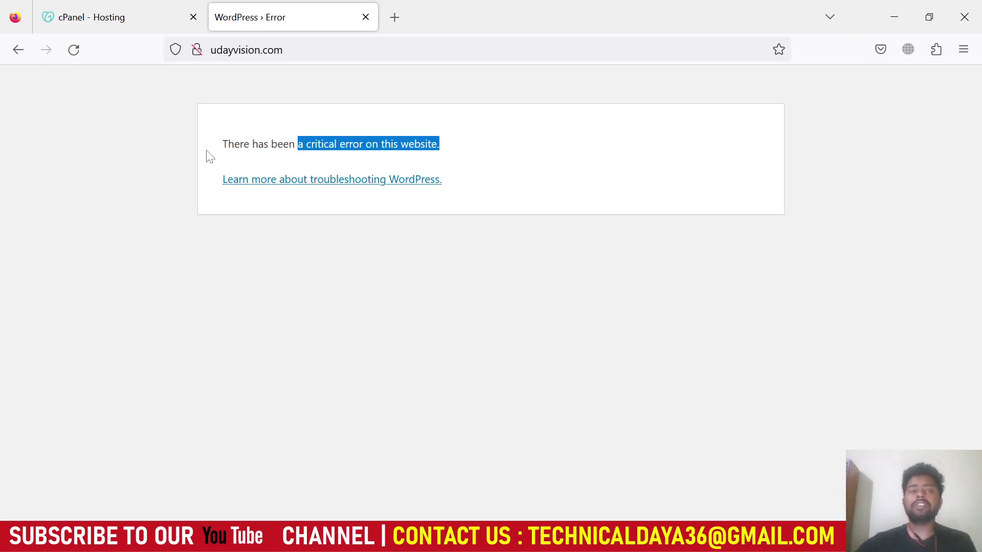
Open the cPanel admin for the udayvision.com hosting account and launch its File Manager.
click(84, 11)
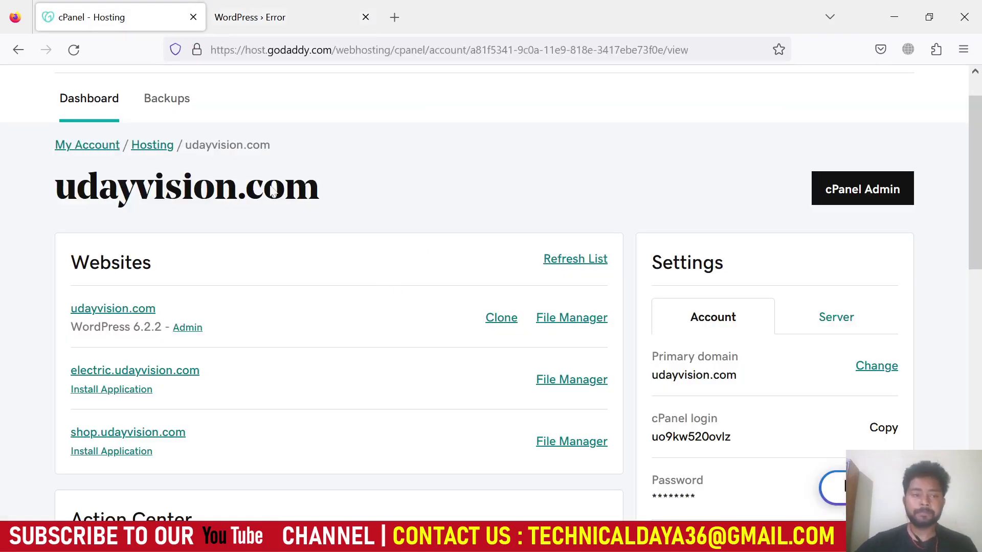
triple_click(329, 187)
click(552, 201)
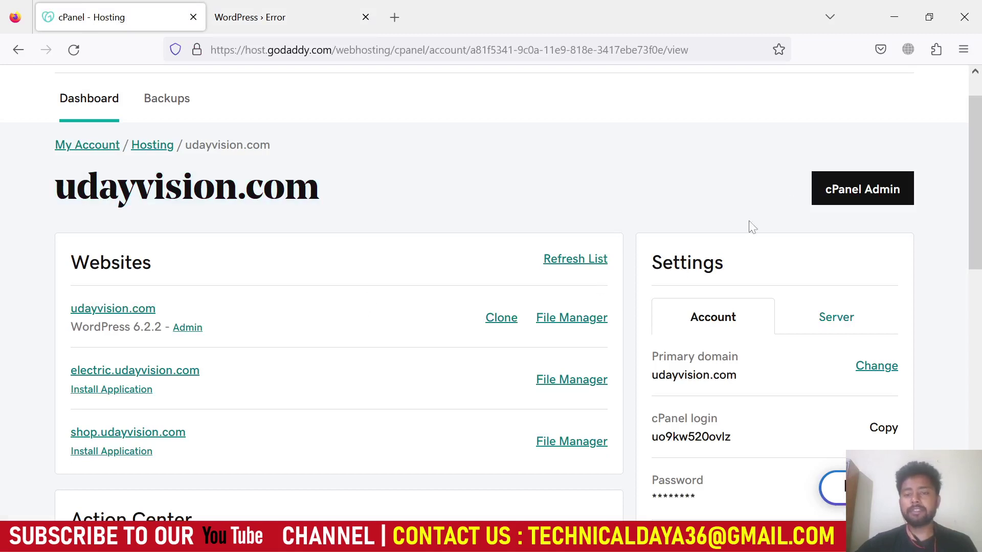
click(847, 190)
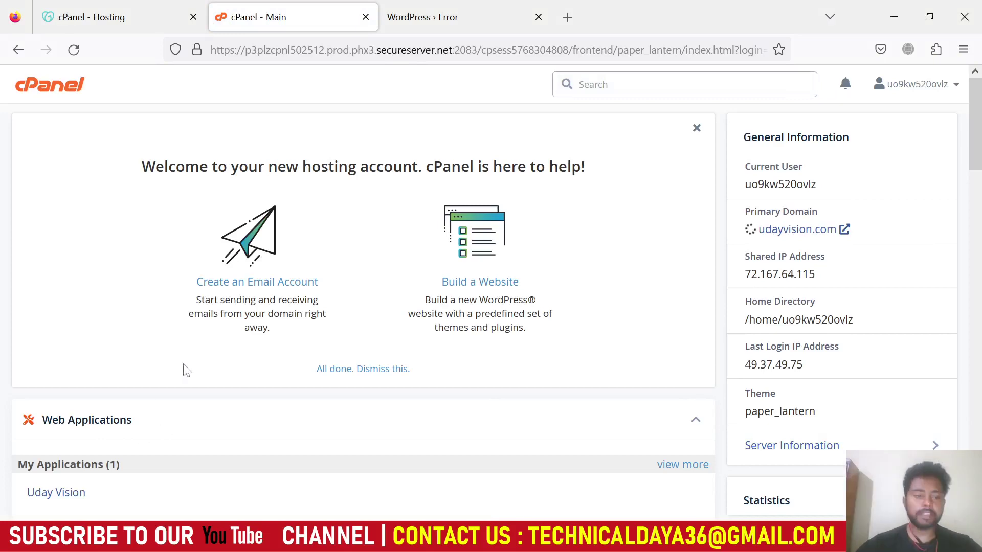
scroll(186, 370, down, 6)
scroll(189, 292, down, 3)
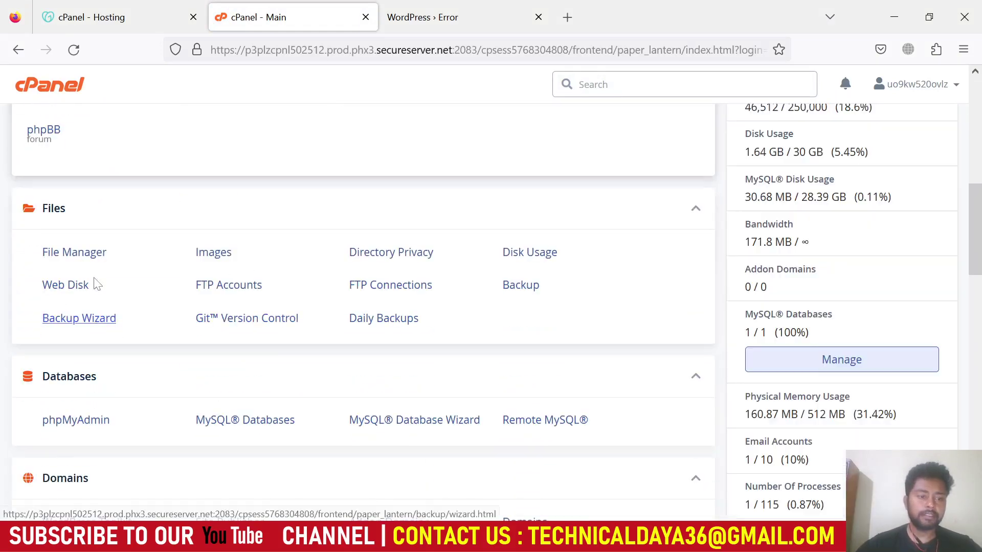
click(76, 253)
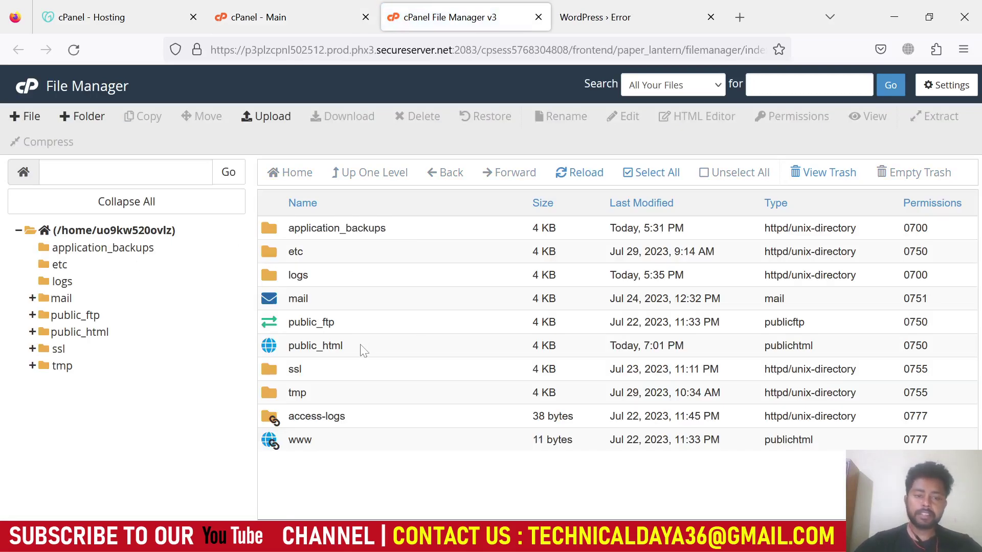
Open the wp-content folder inside public_html.
double_click(361, 351)
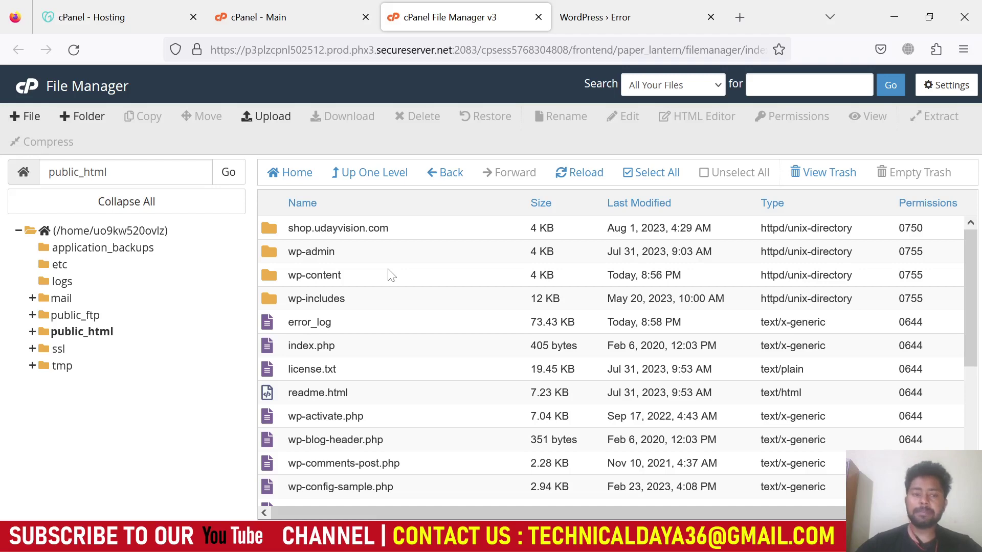
scroll(391, 275, down, 5)
scroll(383, 372, up, 5)
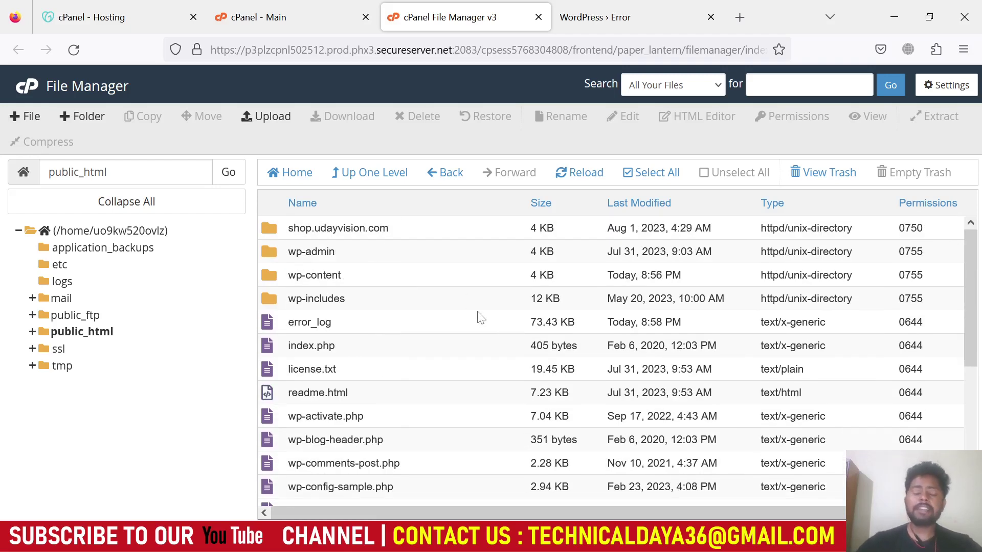
double_click(386, 276)
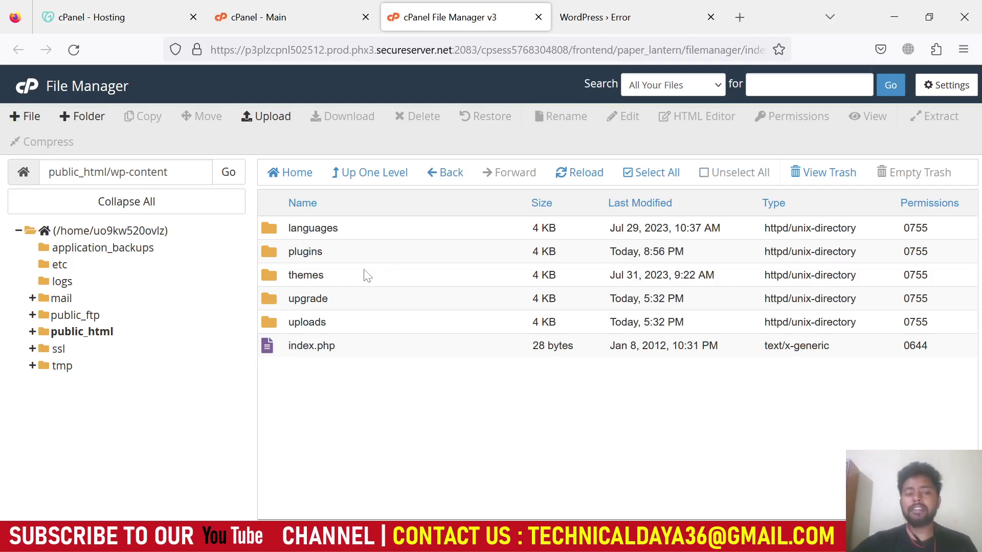
Inspect the themes folder and its electro theme, and open the plugins folder in wp-content.
double_click(366, 275)
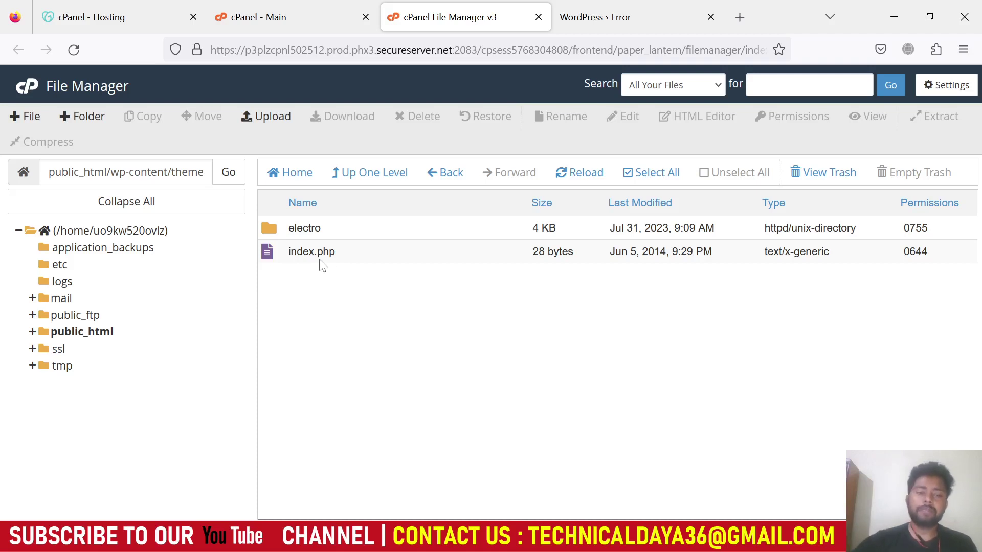
click(334, 234)
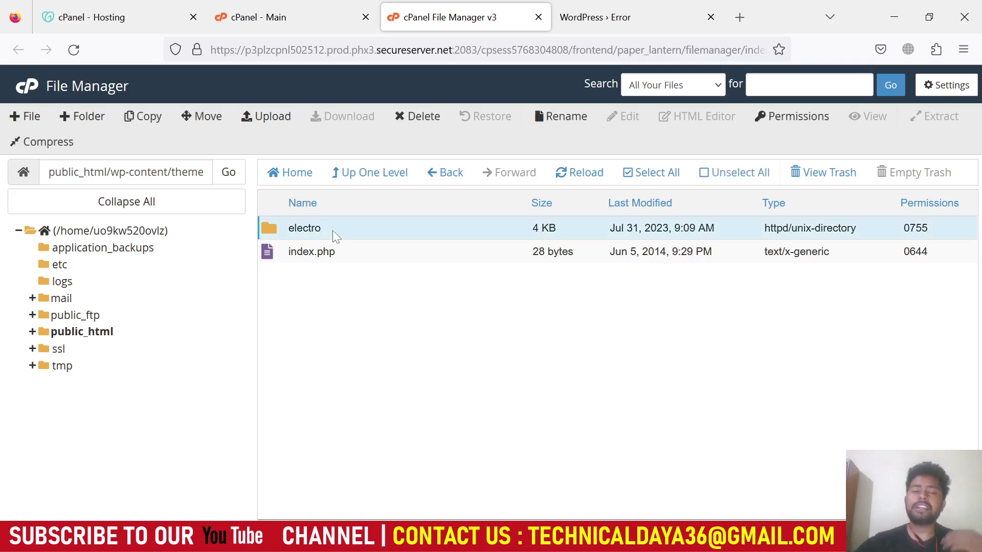
click(441, 177)
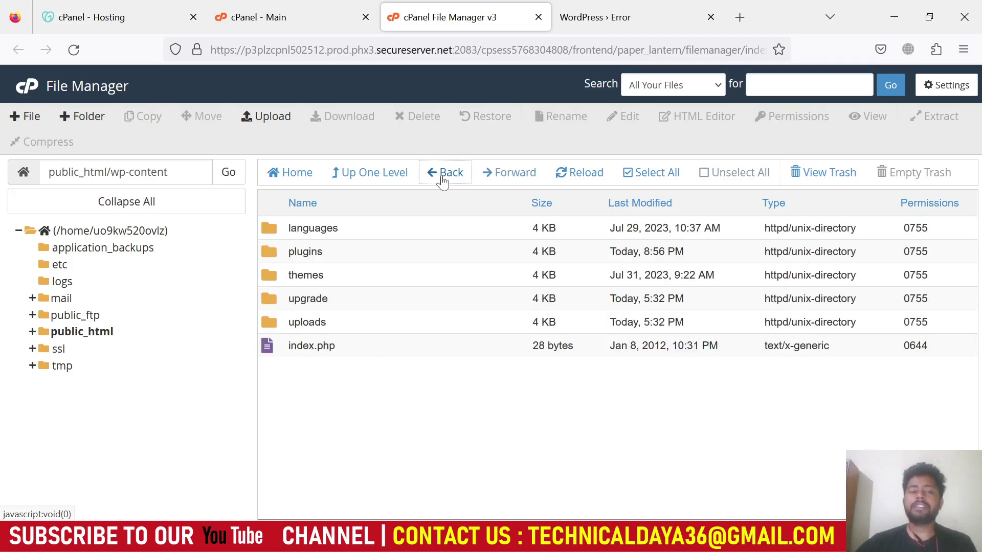
double_click(367, 259)
scroll(383, 327, down, 4)
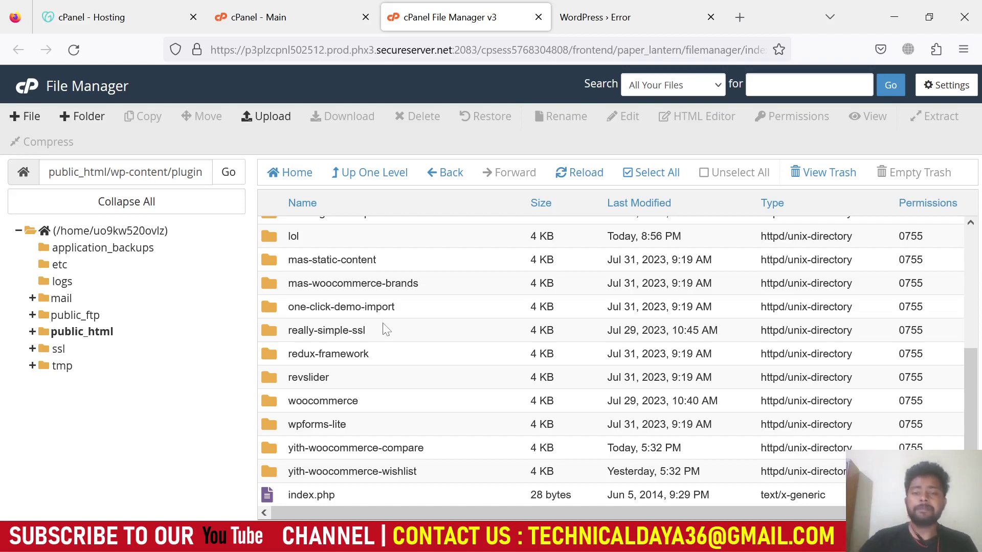
Reload udayvision.com to recheck the site error, and return to the File Manager.
click(605, 20)
click(604, 50)
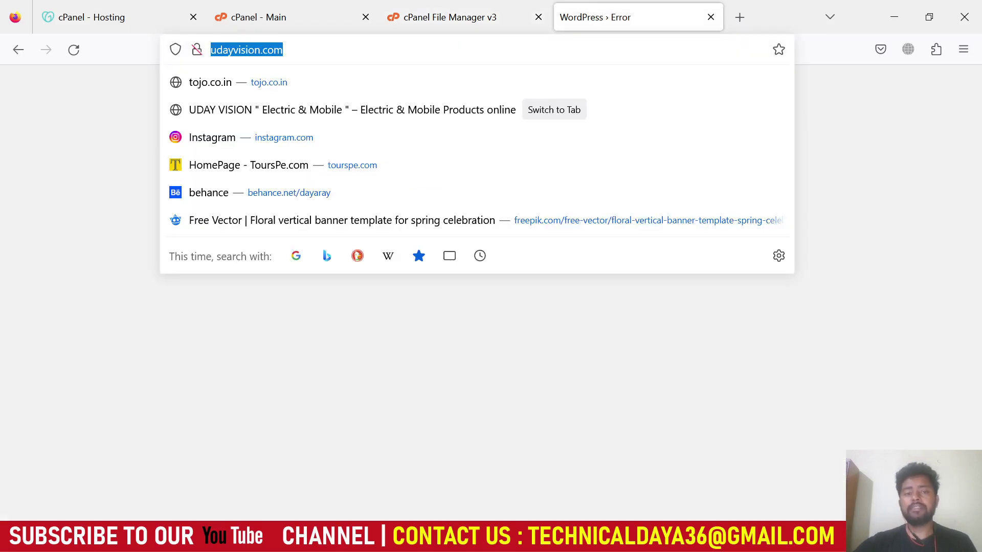
key(Return)
click(467, 15)
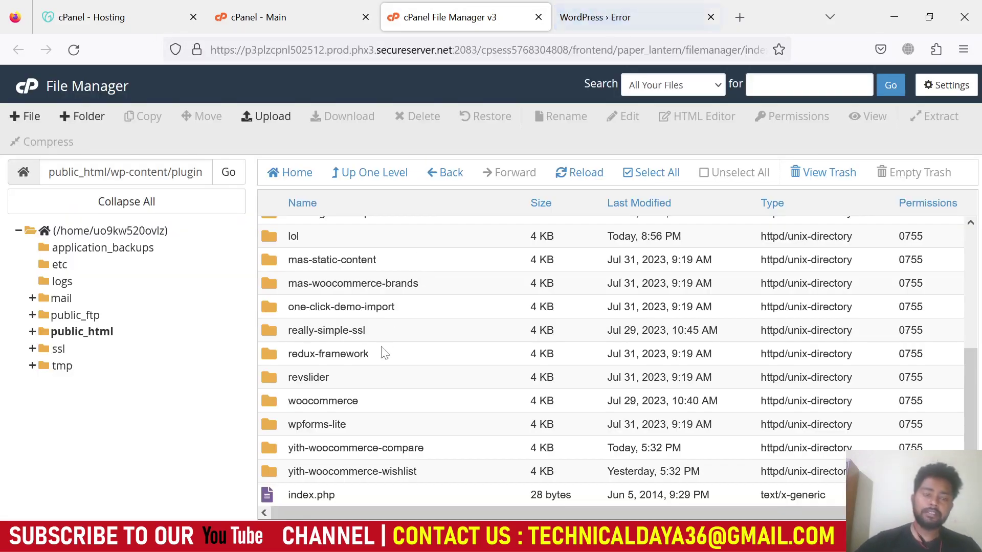
Create a folder named "new folder" in /public_html/wp-content/plugins.
scroll(393, 289, up, 4)
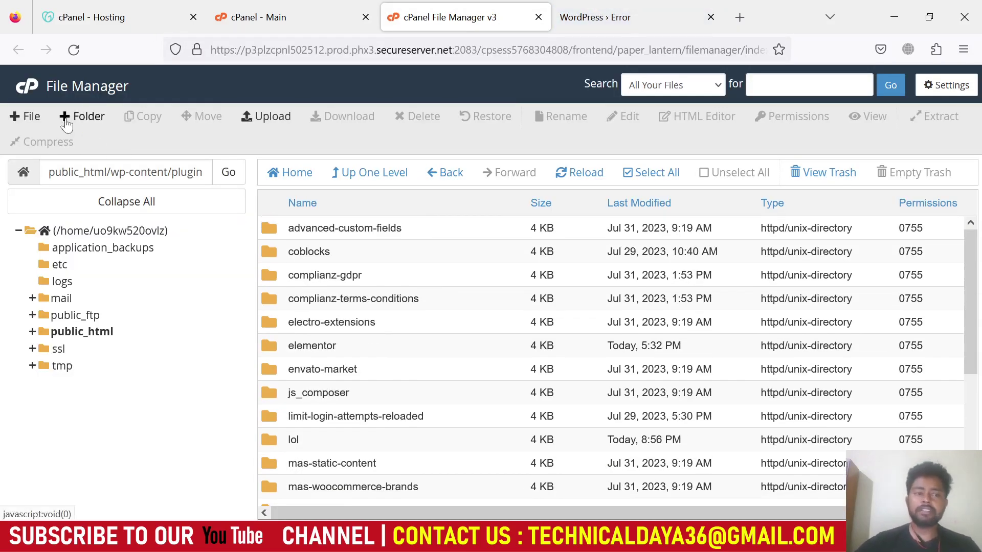
click(85, 121)
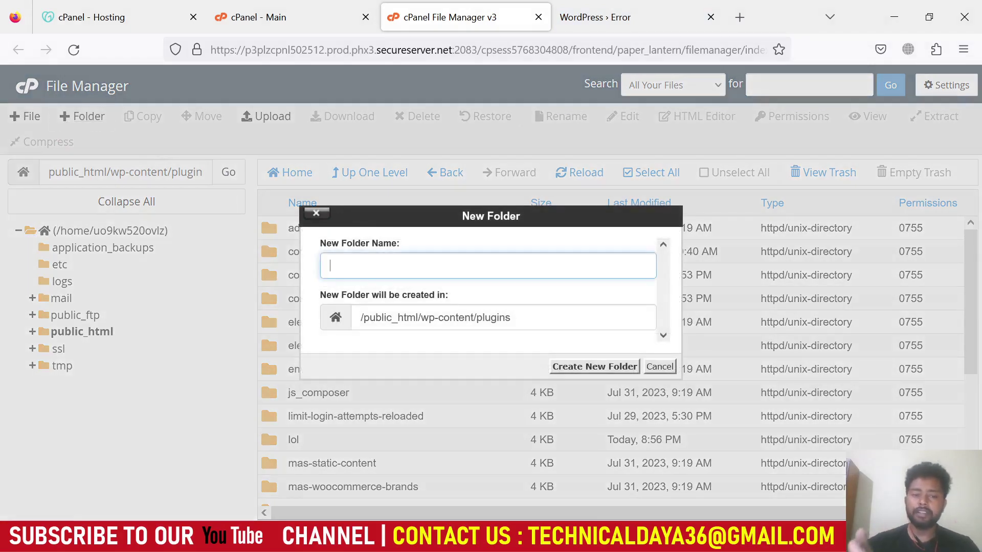
text(new)
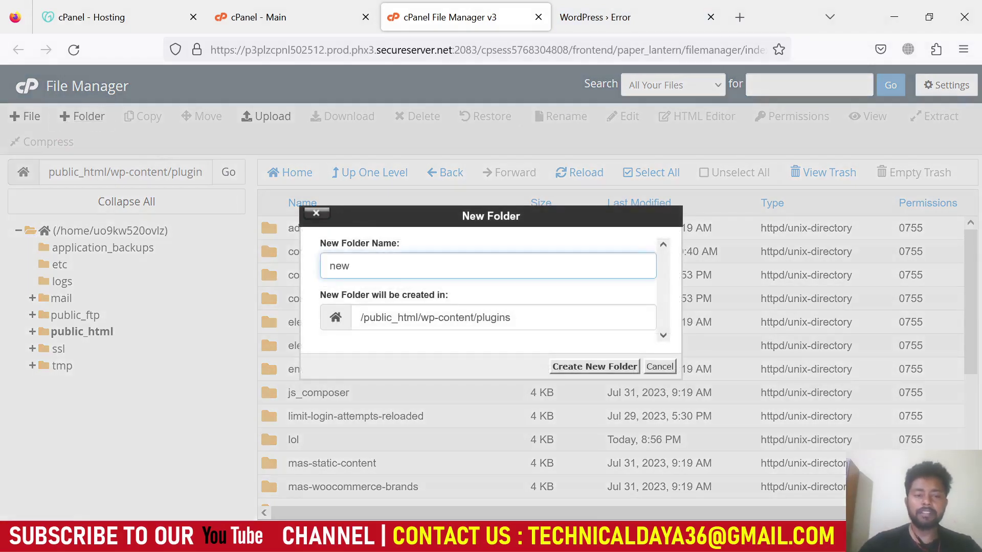
text( folder)
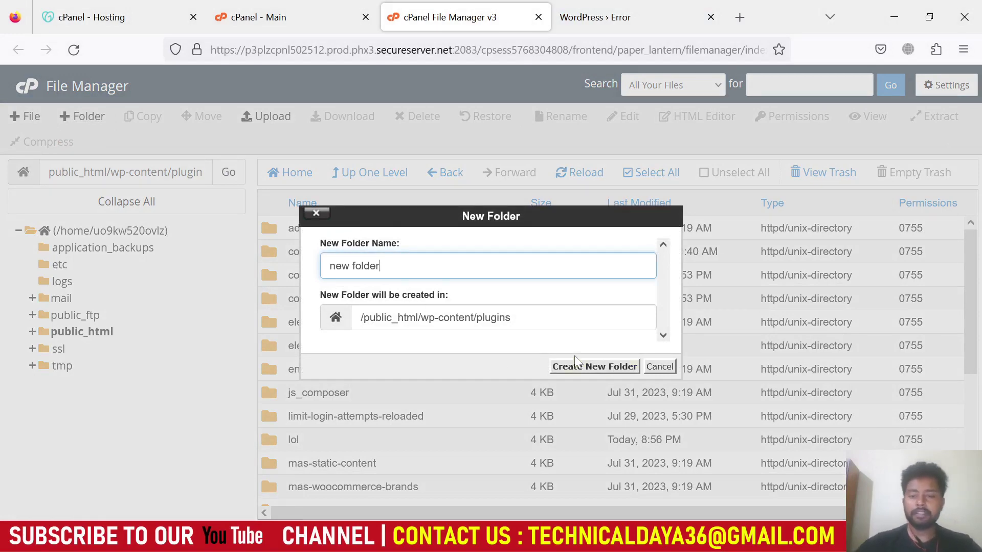
click(588, 367)
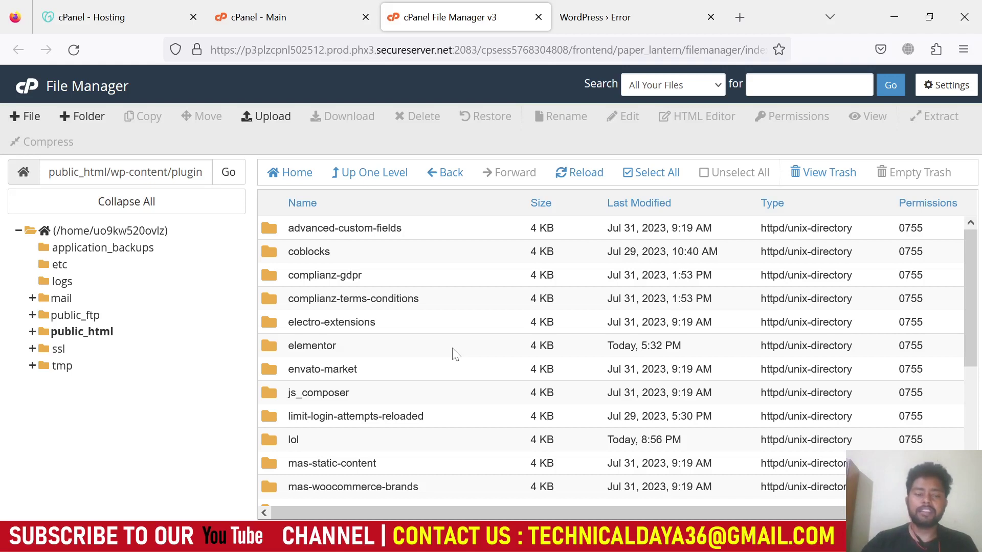
Look through the plugins directory listing for the newly created folder.
scroll(455, 354, down, 5)
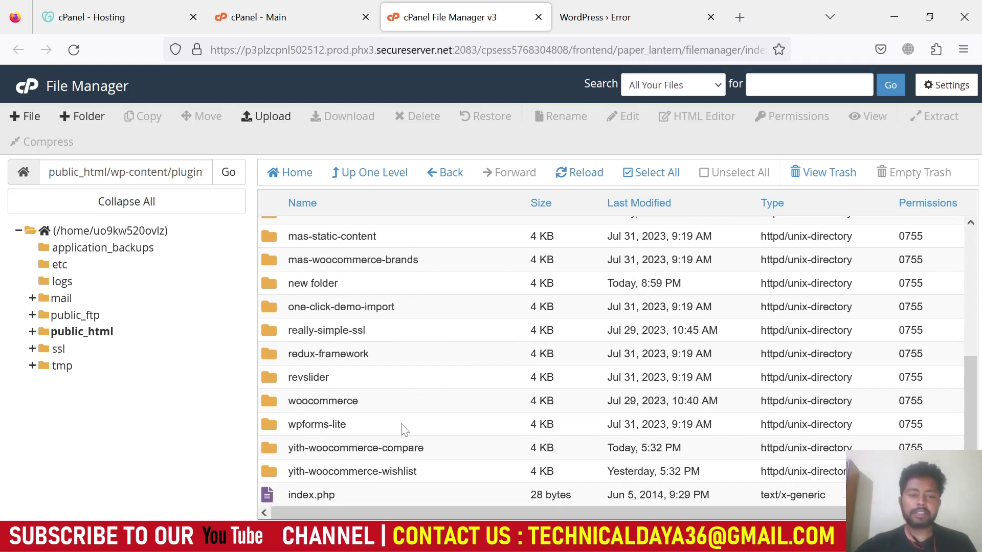
scroll(404, 429, up, 5)
click(358, 322)
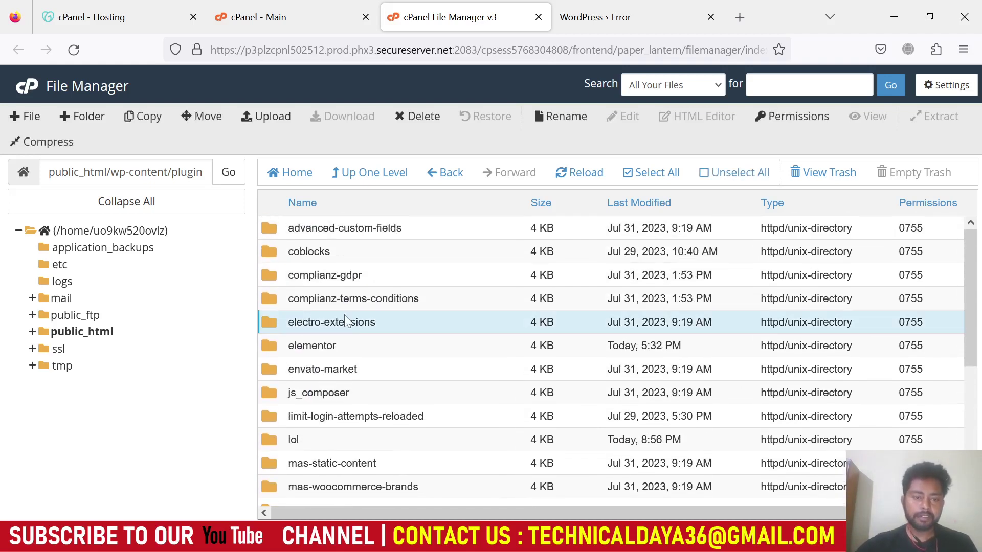
scroll(368, 297, down, 5)
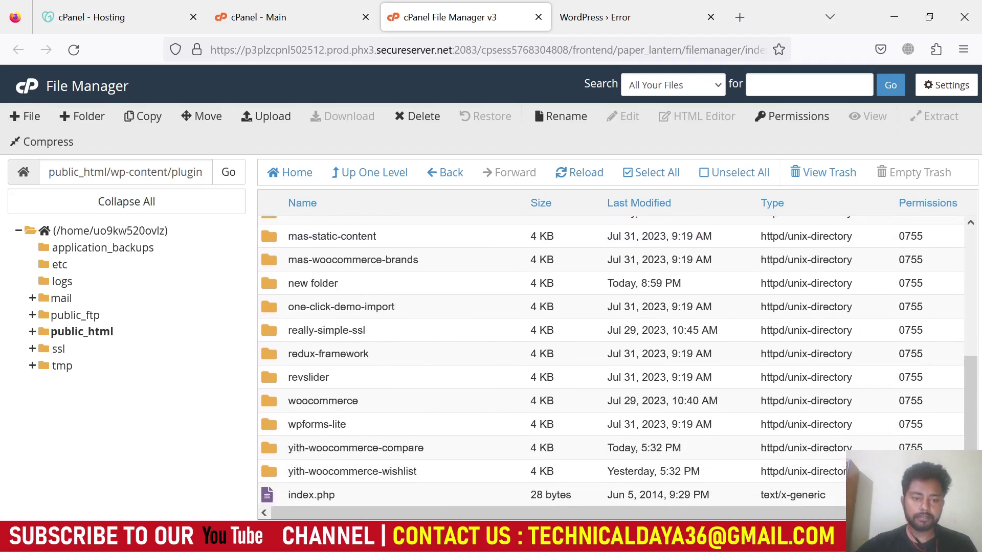
scroll(342, 370, up, 4)
scroll(342, 373, up, 1)
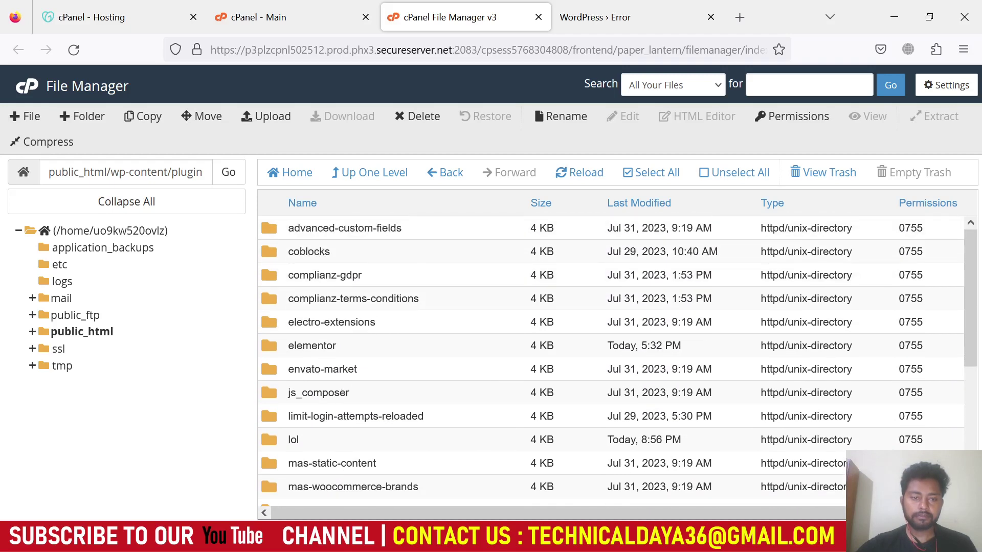
Try to create a file named "new folder" in /public_html/wp-content/plugins.
click(28, 117)
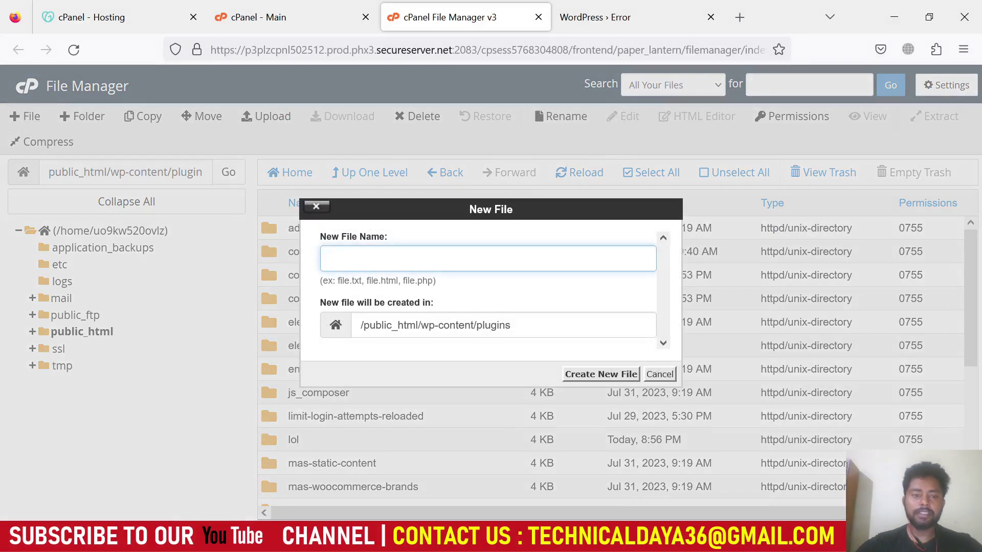
text(new f)
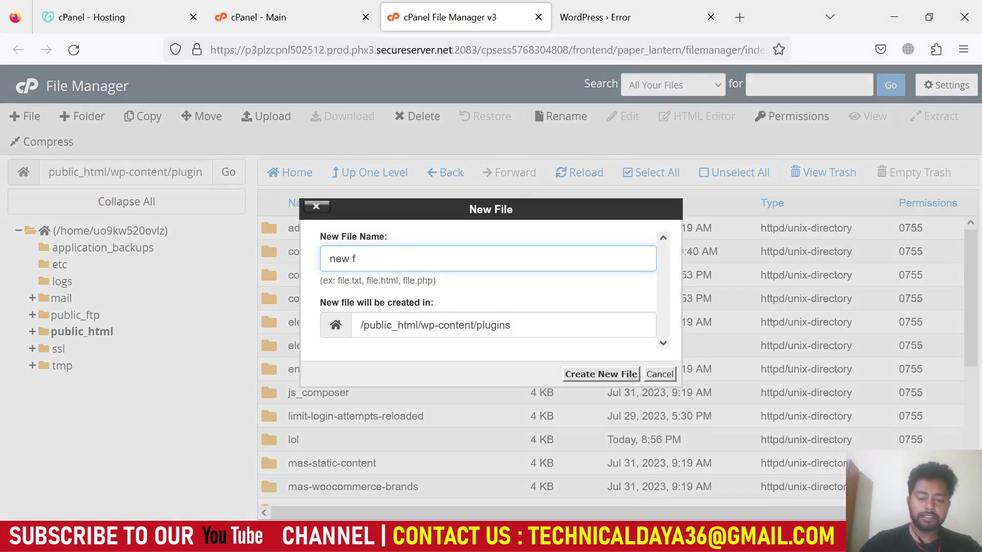
text(older)
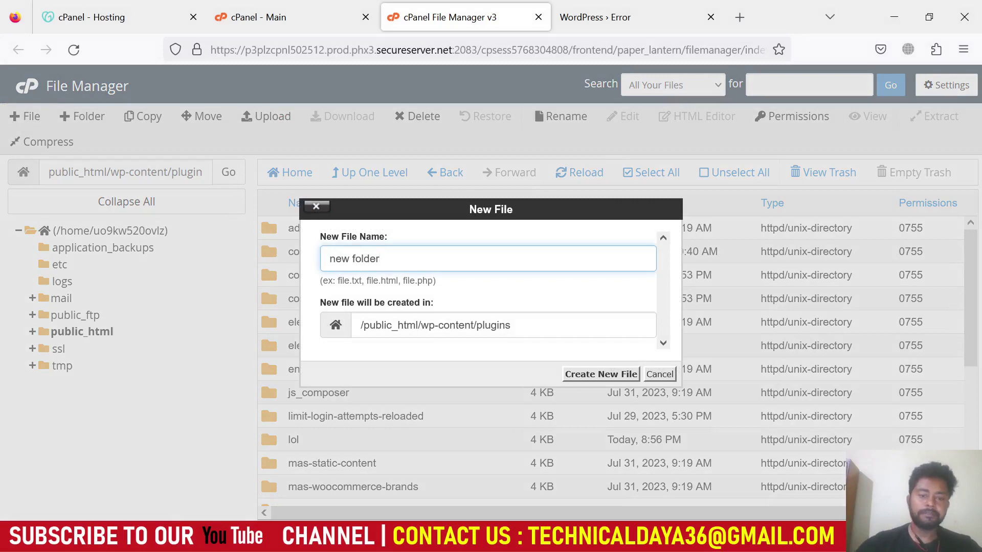
click(601, 375)
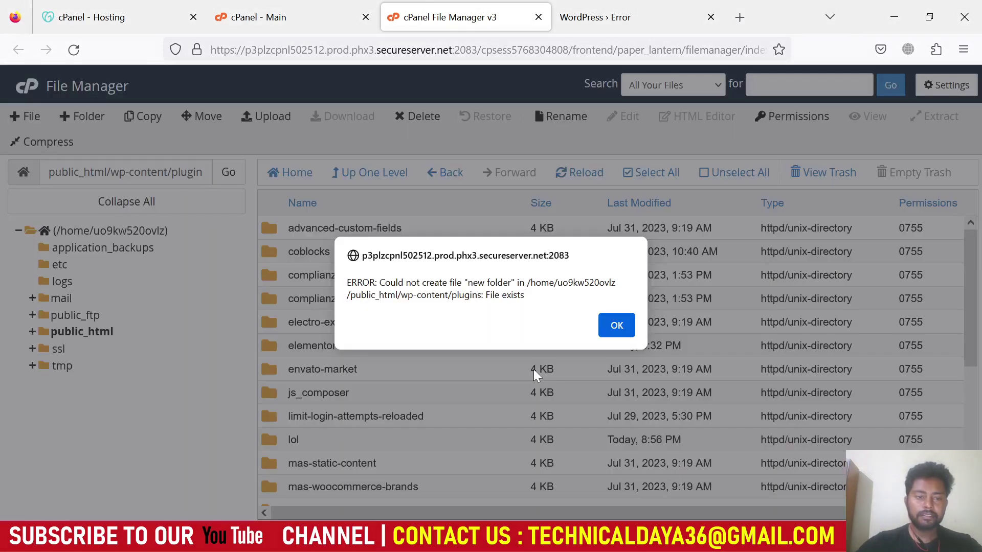
click(616, 328)
Select every item in the plugins directory except index.php and "new folder".
click(361, 251)
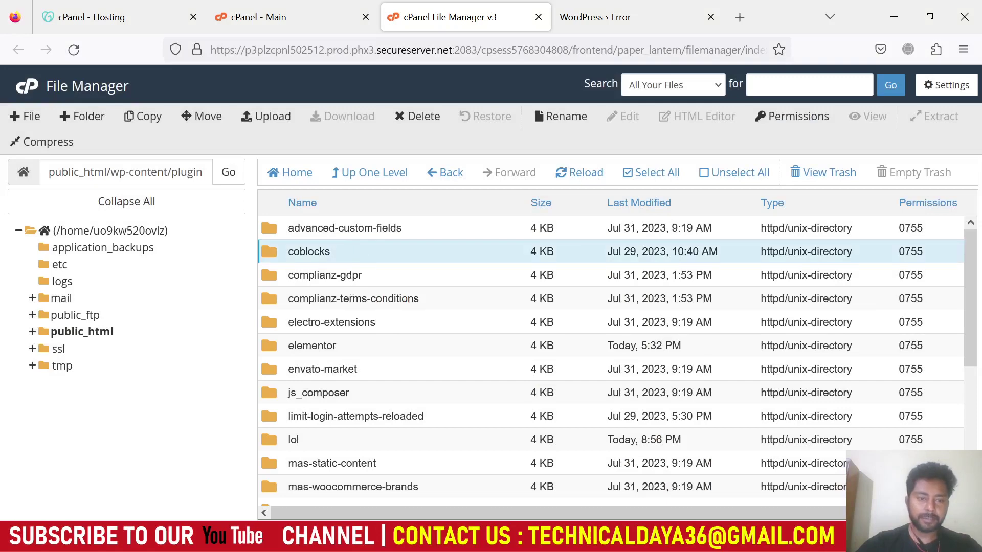
scroll(385, 283, down, 4)
click(385, 283)
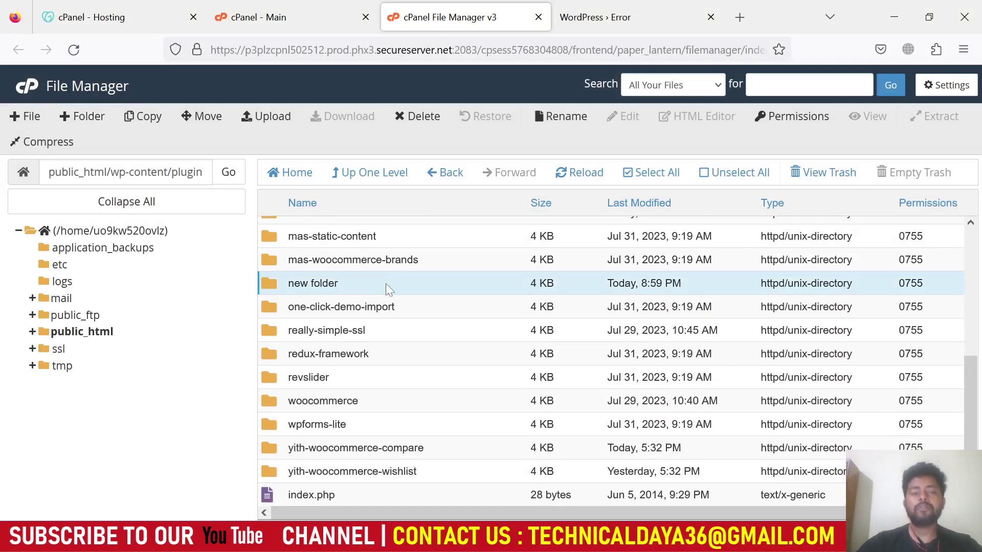
scroll(385, 286, up, 3)
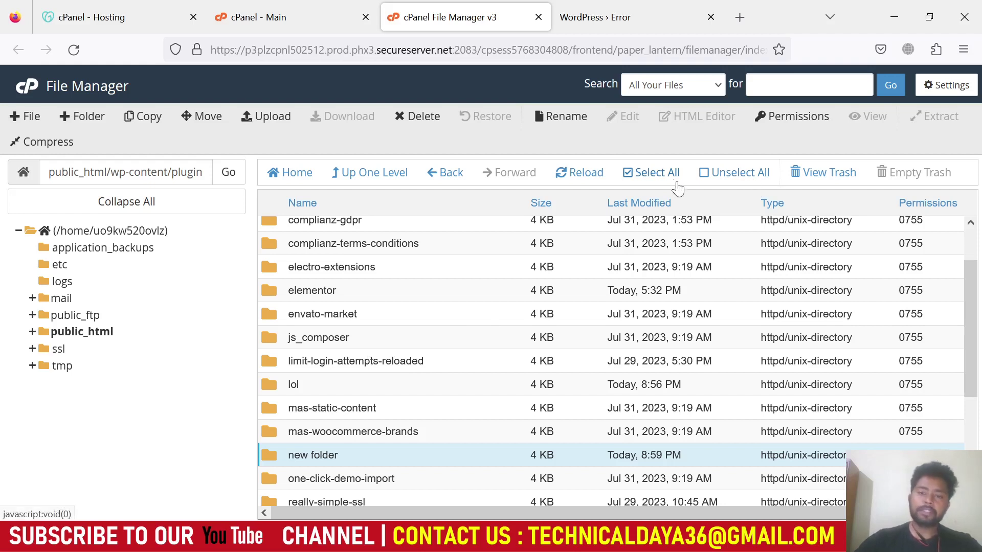
click(661, 175)
scroll(504, 280, down, 3)
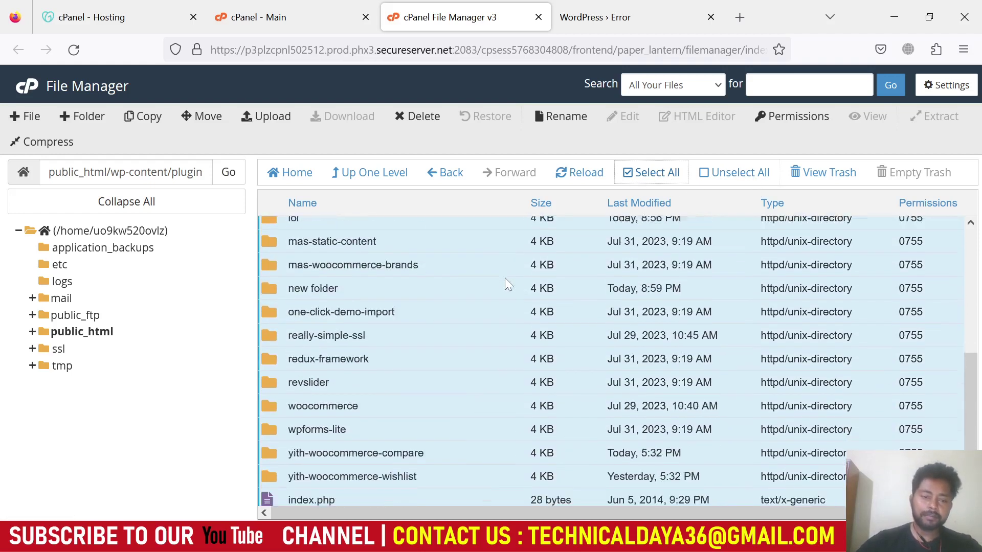
ctrl+click(361, 495)
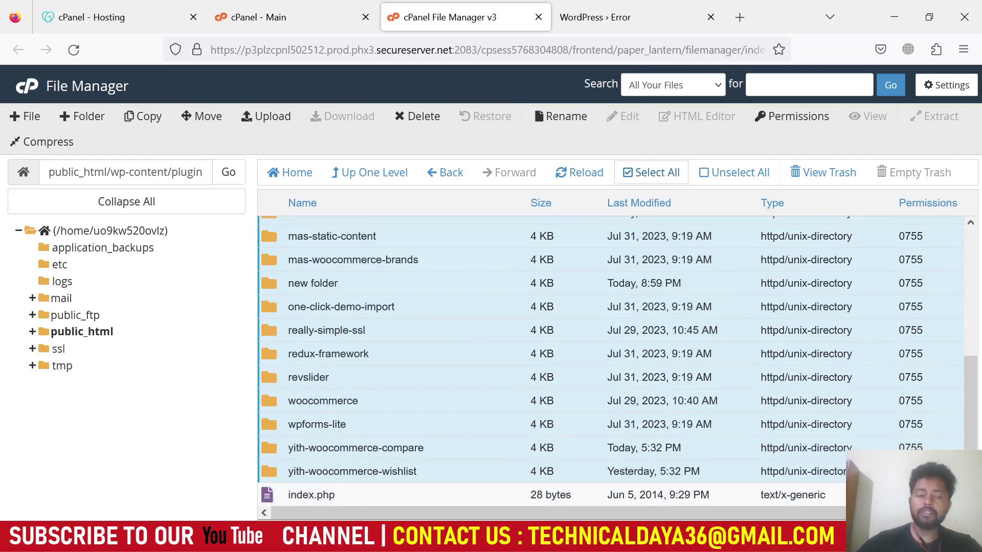
ctrl+click(356, 284)
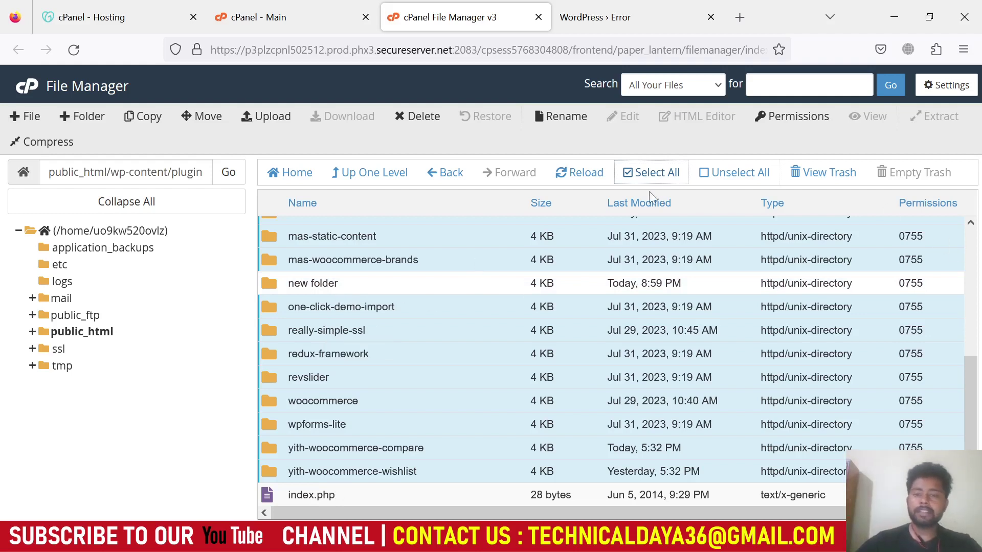
Move the selected plugin folders to /public_html/wp-content/plugins/new folder.
click(225, 116)
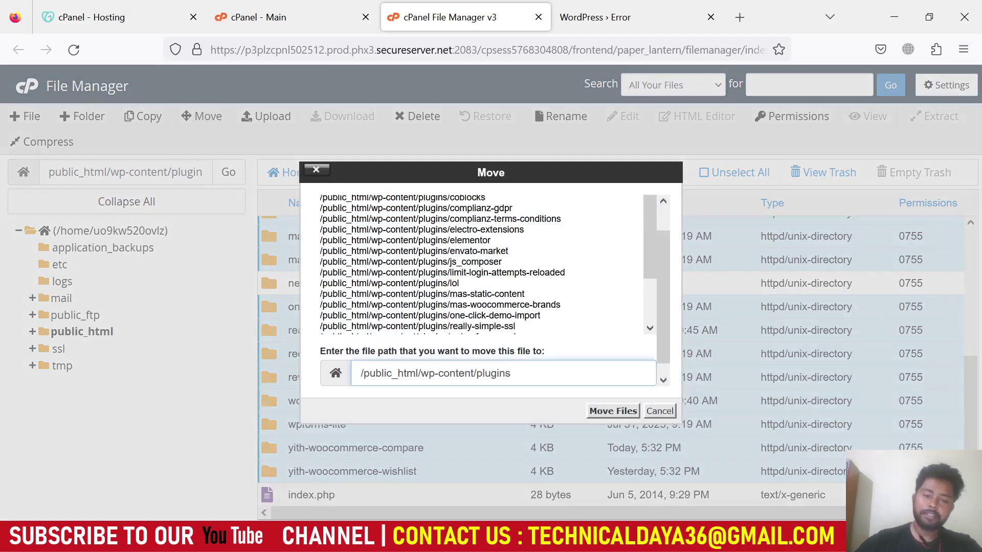
drag(502, 179, 701, 162)
text(new)
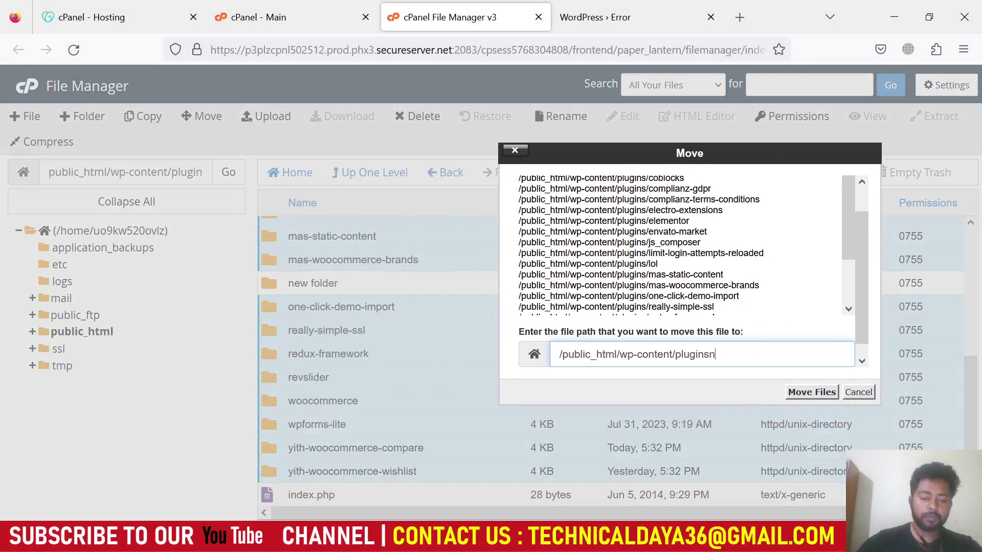
key(BackSpace)
key(BackSpace)
key(BackSpace)
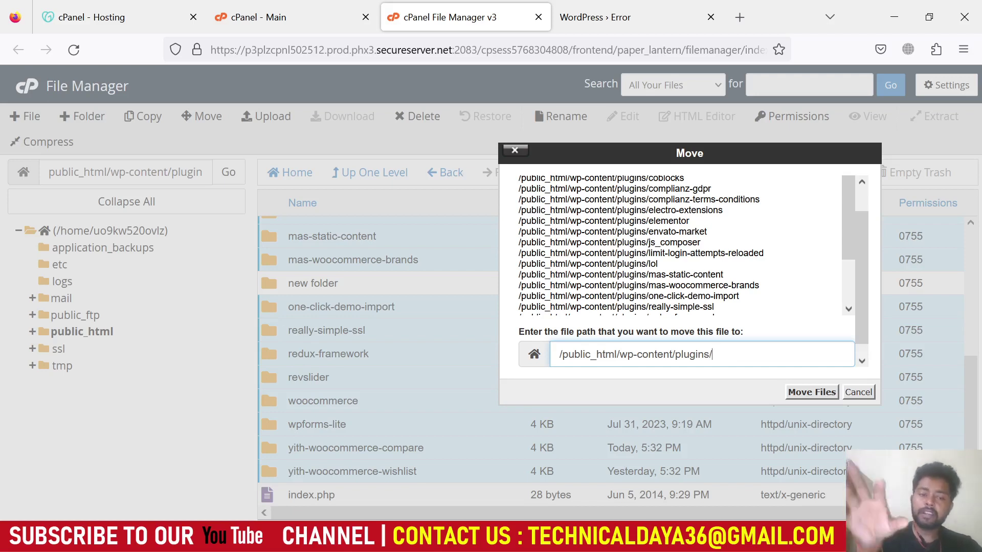
text(new)
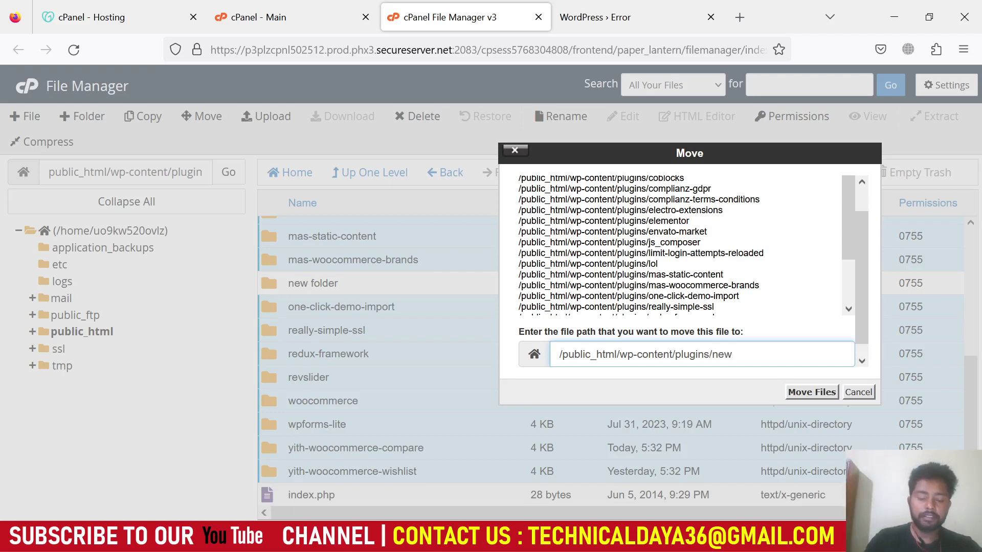
text( folder)
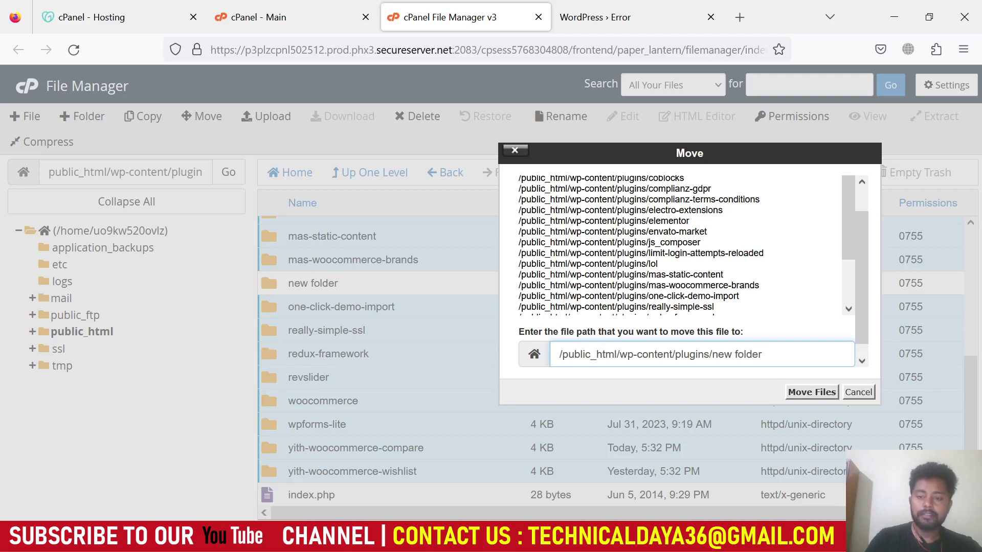
click(807, 392)
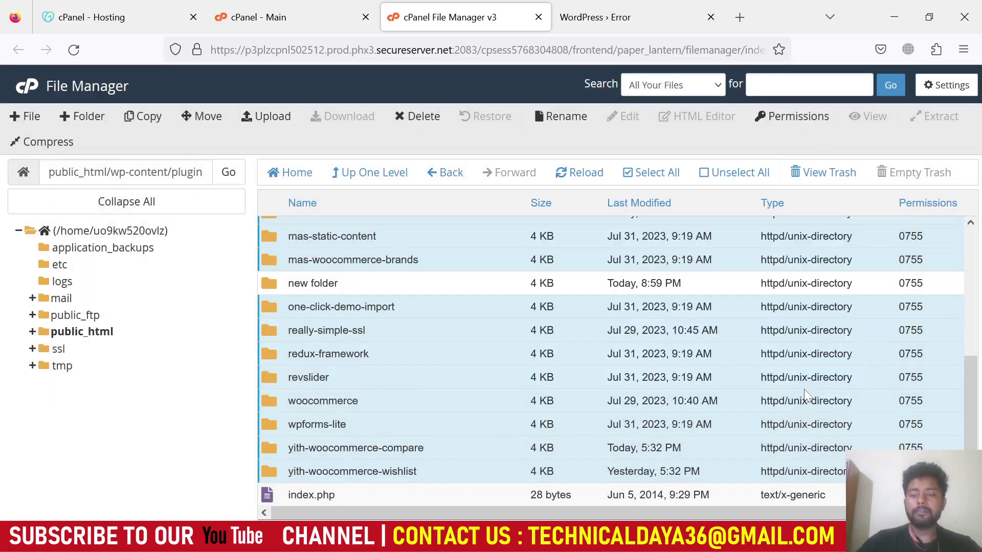
Navigate from the home directory to /public_html/wp-content/plugins and open "new folder" to check the moved plugins.
click(438, 174)
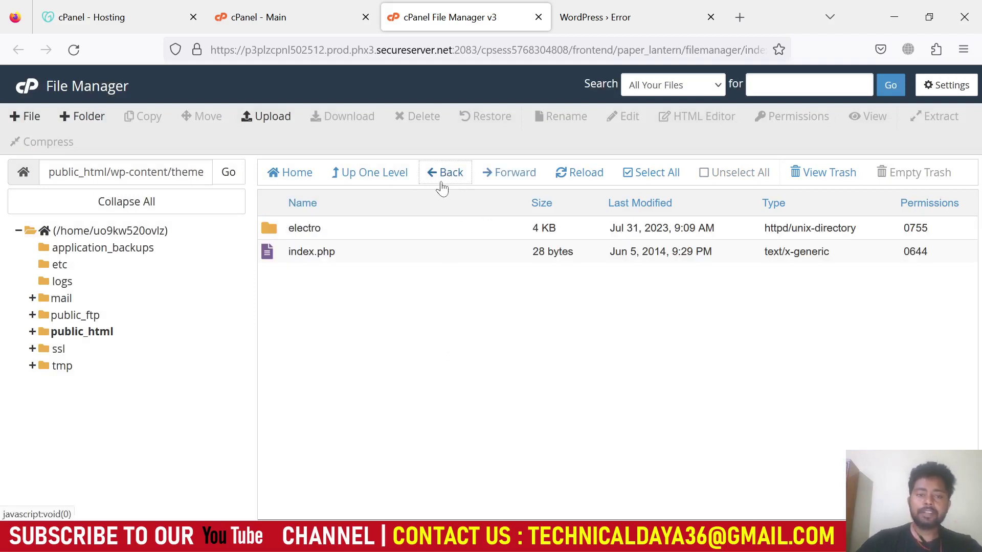
click(302, 174)
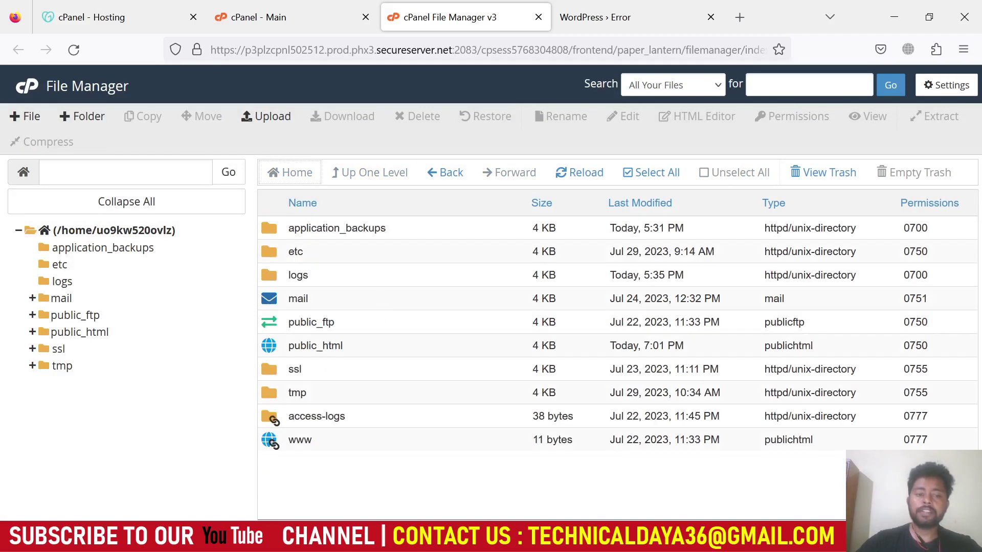
double_click(274, 347)
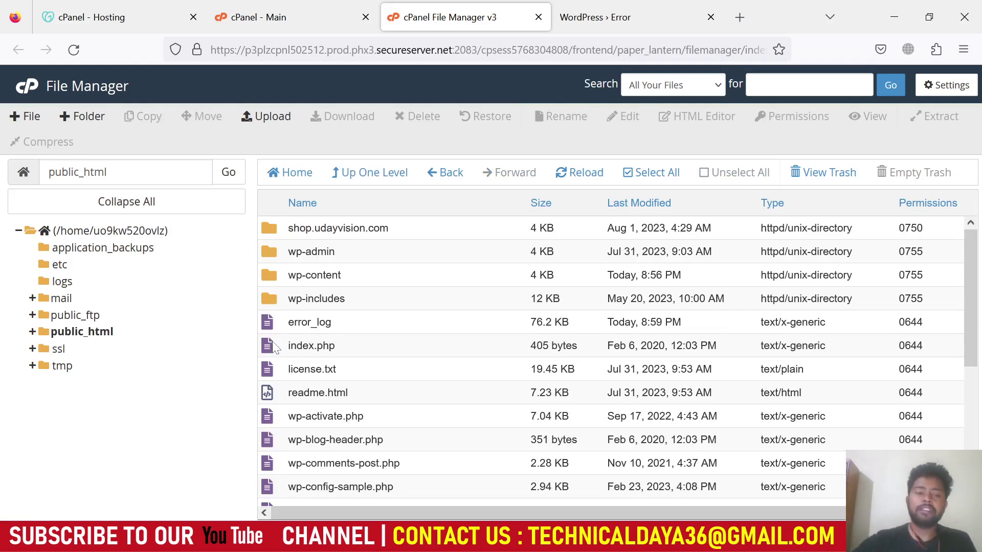
double_click(272, 278)
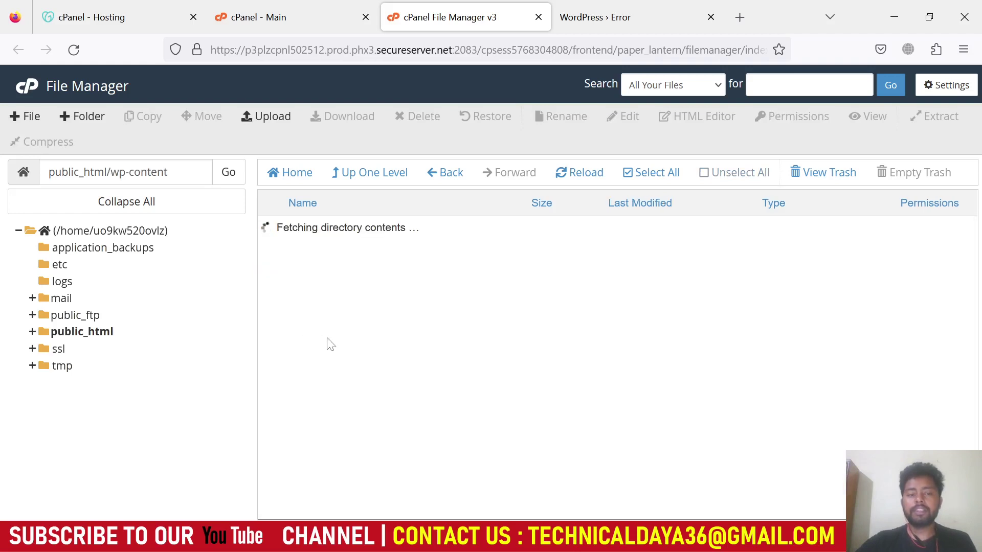
double_click(271, 256)
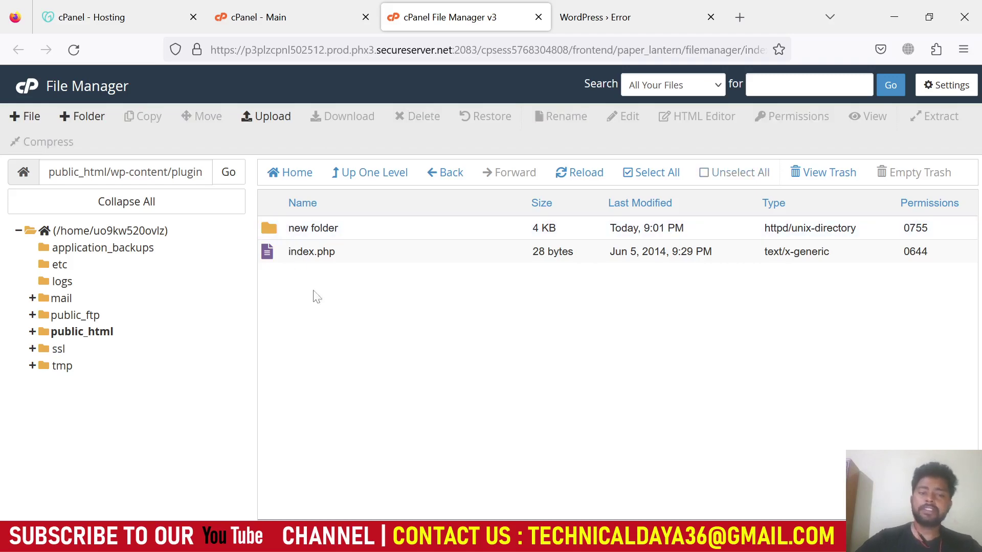
click(459, 175)
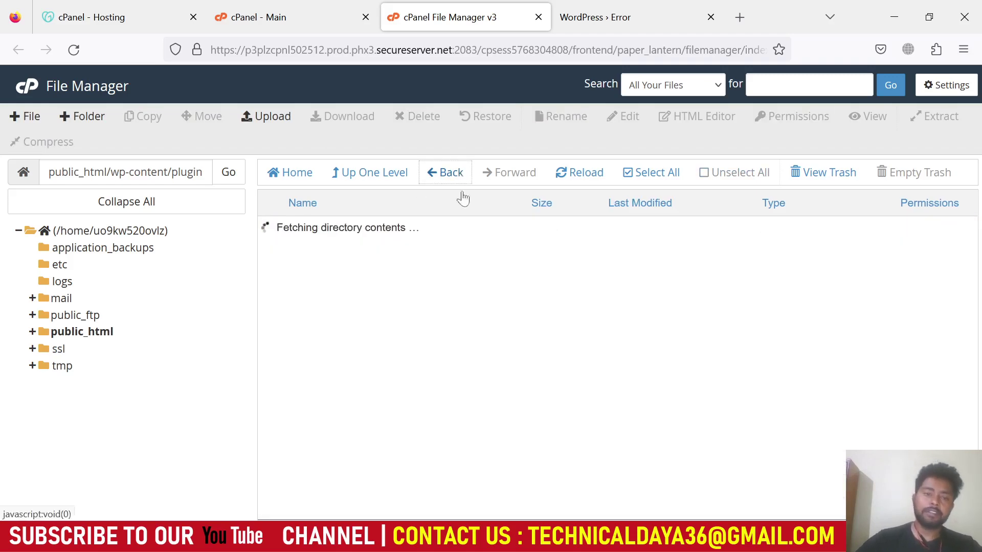
Switch to the site's browser tab and reload udayvision.com to check the homepage.
click(646, 12)
key(ctrl+l)
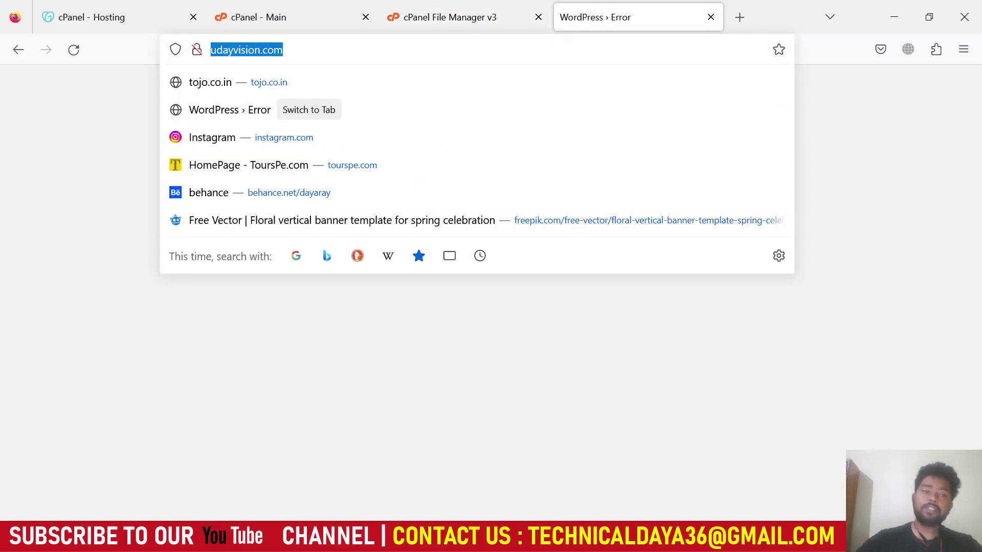
key(Return)
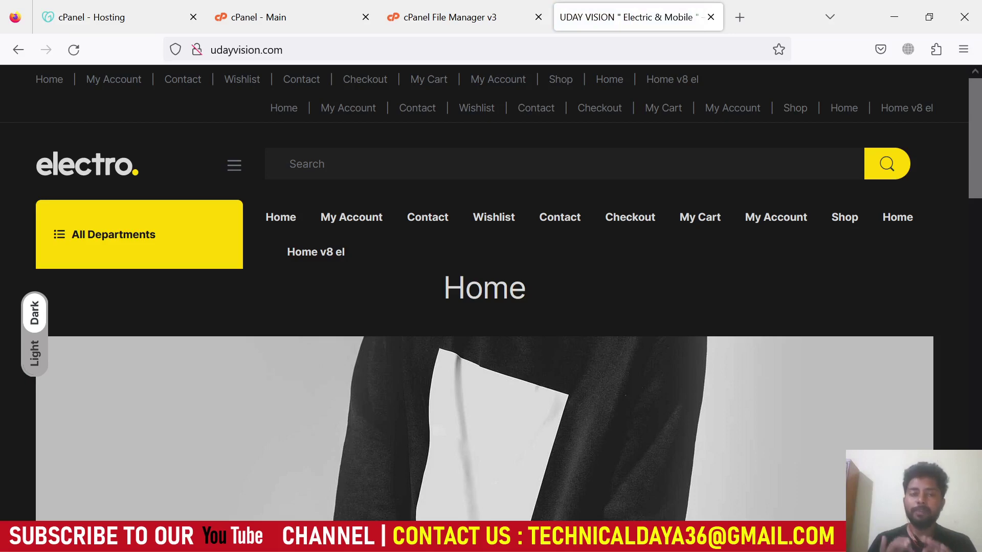
Open udayvision.com/wp-admin to check the WordPress login page.
key(ctrl+l)
text(udayvision.com)
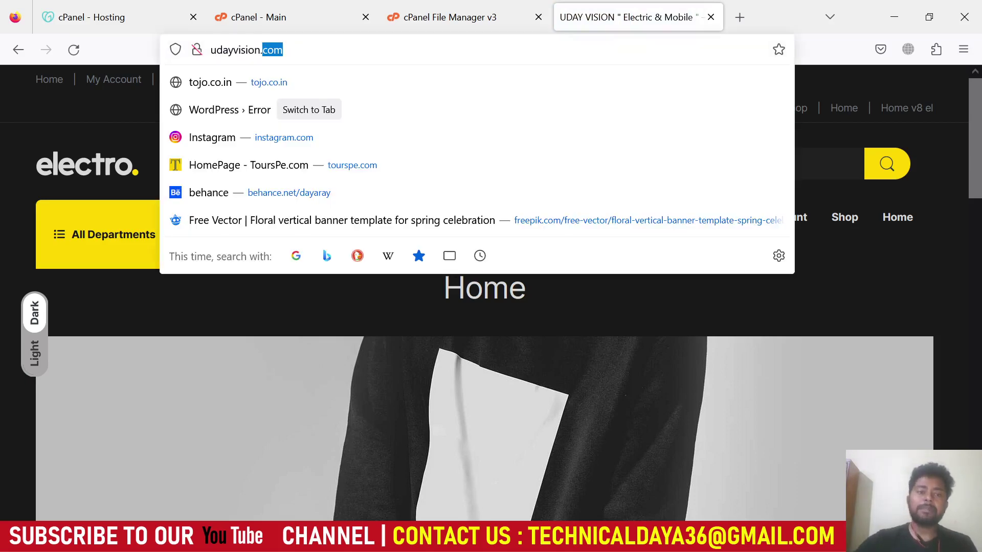
text(/wp-admi)
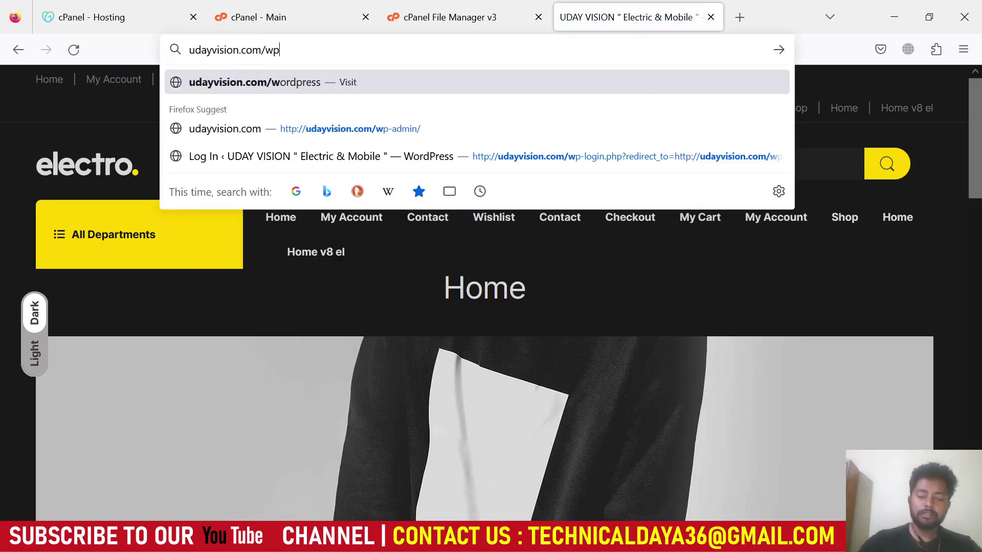
text(n)
key(Return)
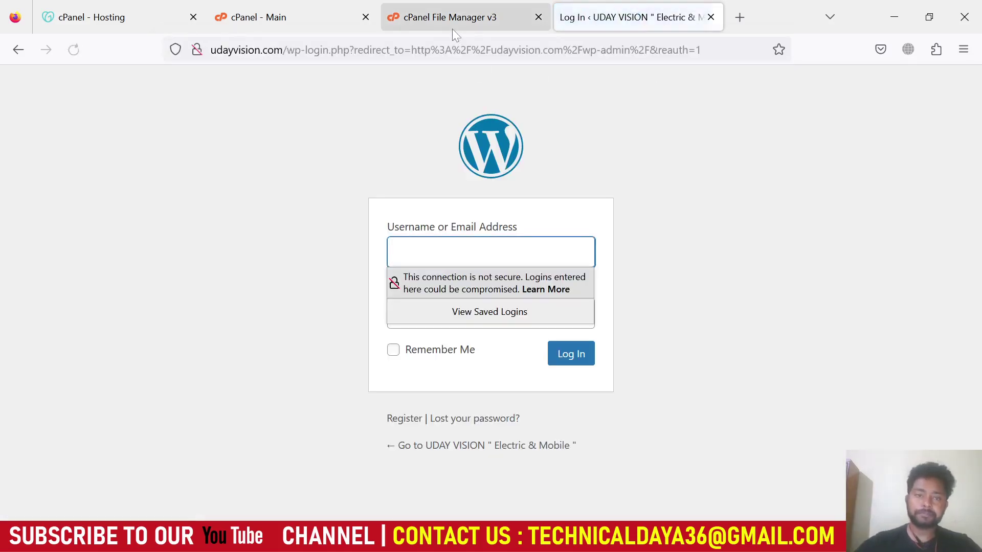
Back in File Manager, move the eight plugin folders from advanced-custom-fields through js_composer out of "new folder" into /public_html/wp-content/plugins.
click(452, 29)
click(375, 173)
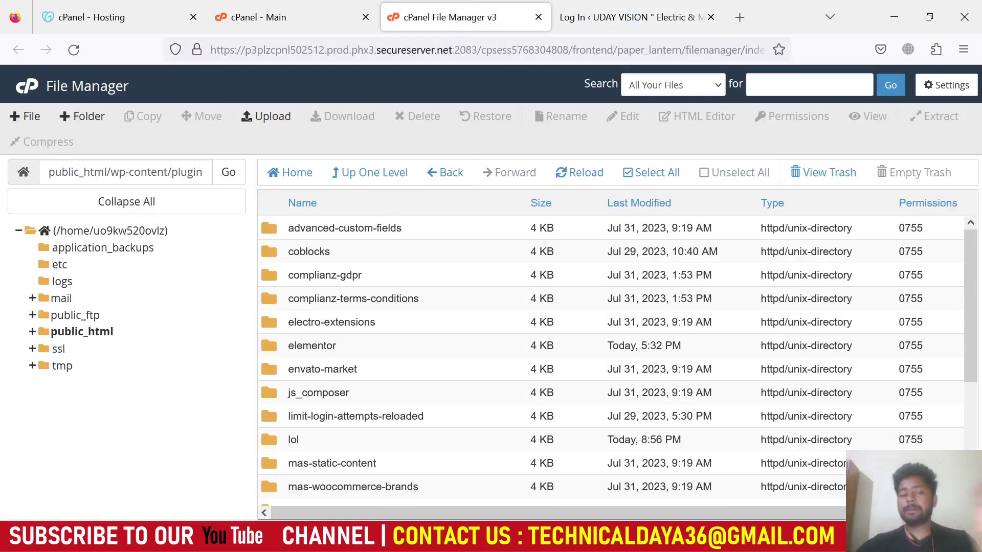
scroll(373, 275, down, 4)
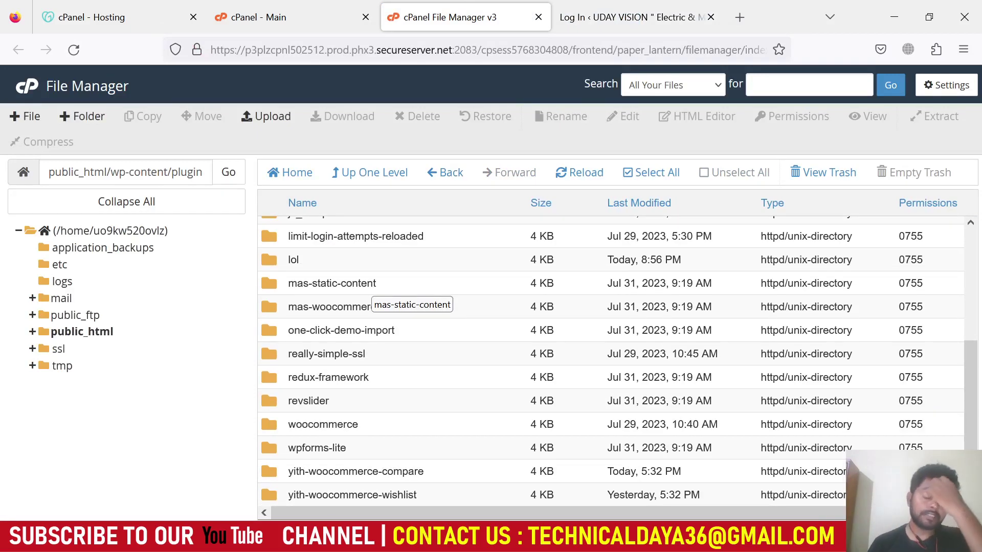
scroll(373, 286, up, 5)
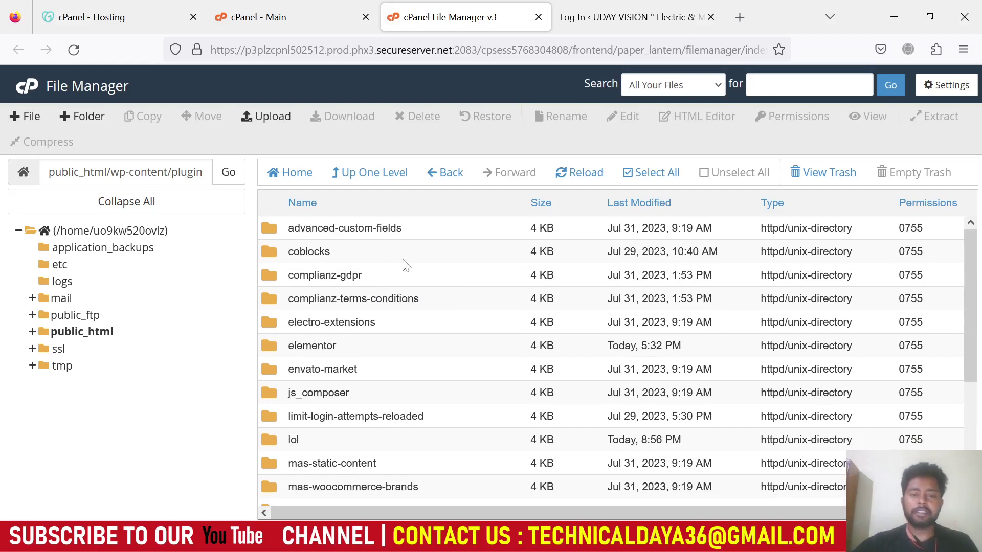
click(433, 235)
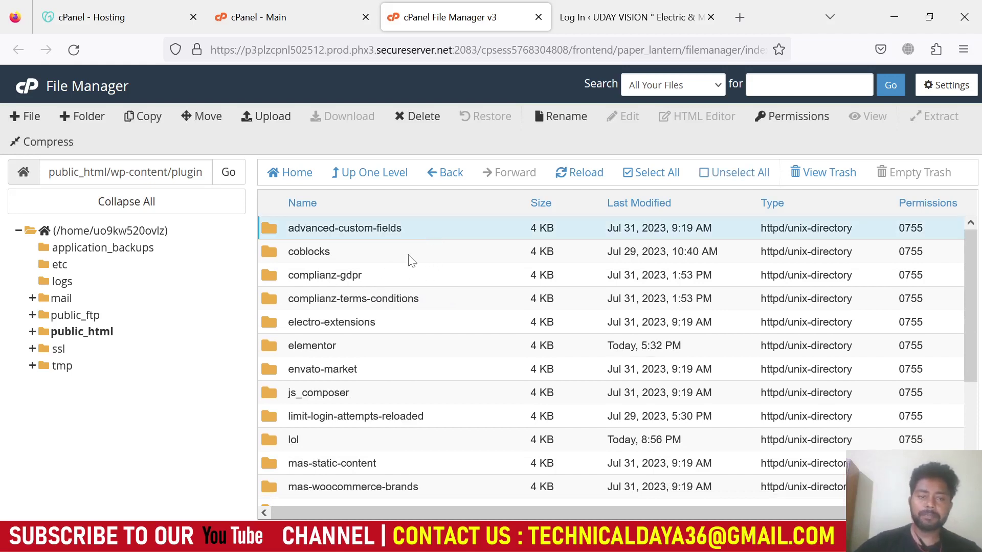
ctrl+click(407, 256)
ctrl+click(399, 280)
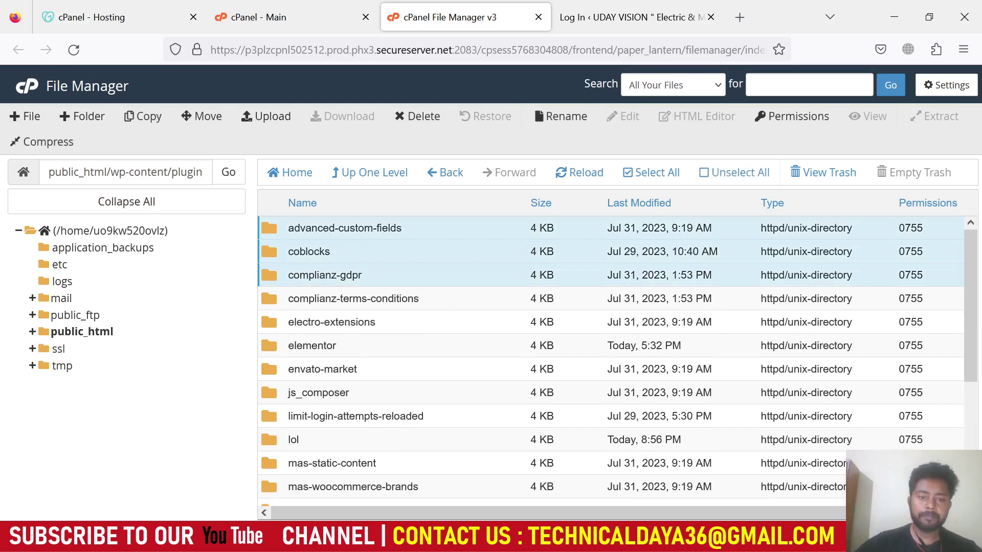
ctrl+click(405, 301)
ctrl+click(411, 323)
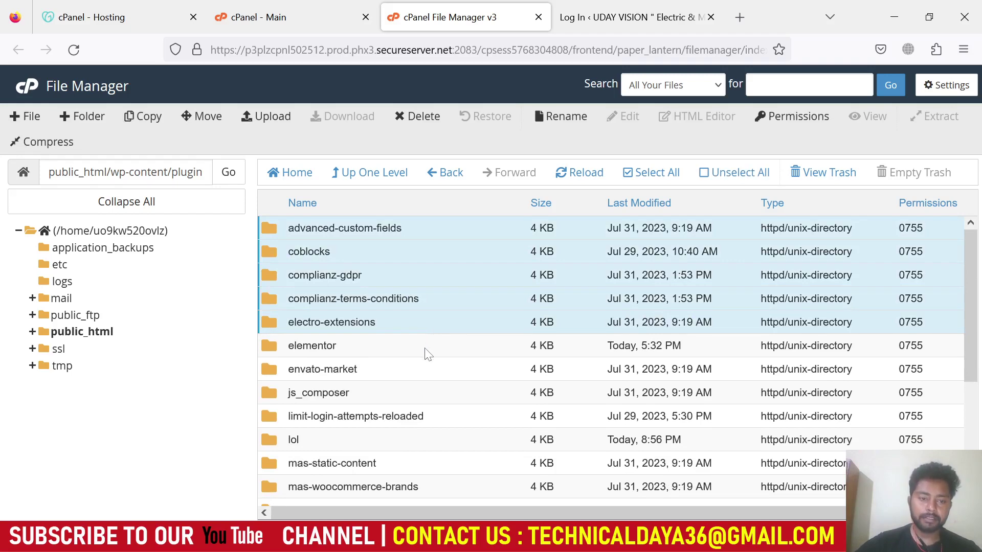
ctrl+click(423, 354)
ctrl+click(412, 376)
ctrl+click(395, 396)
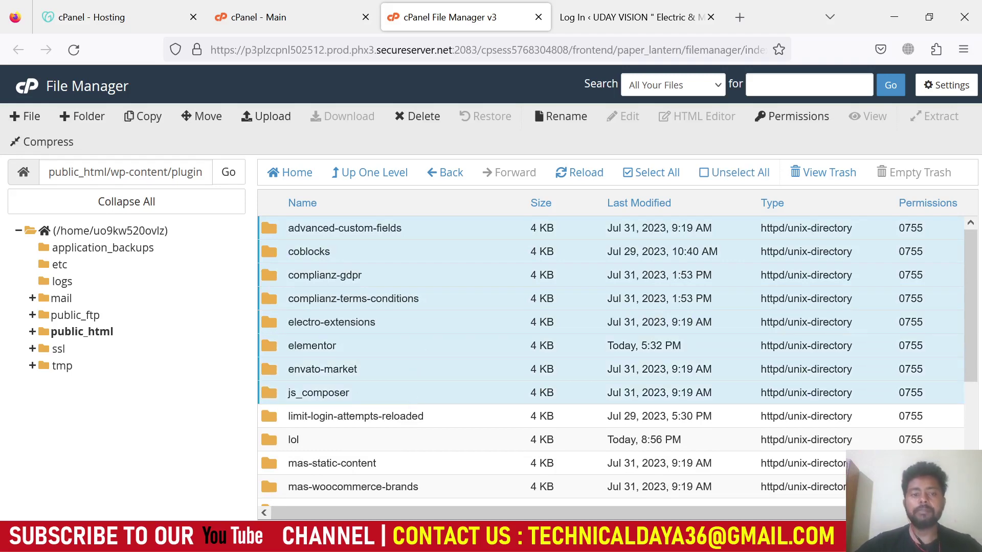
right_click(350, 252)
click(442, 267)
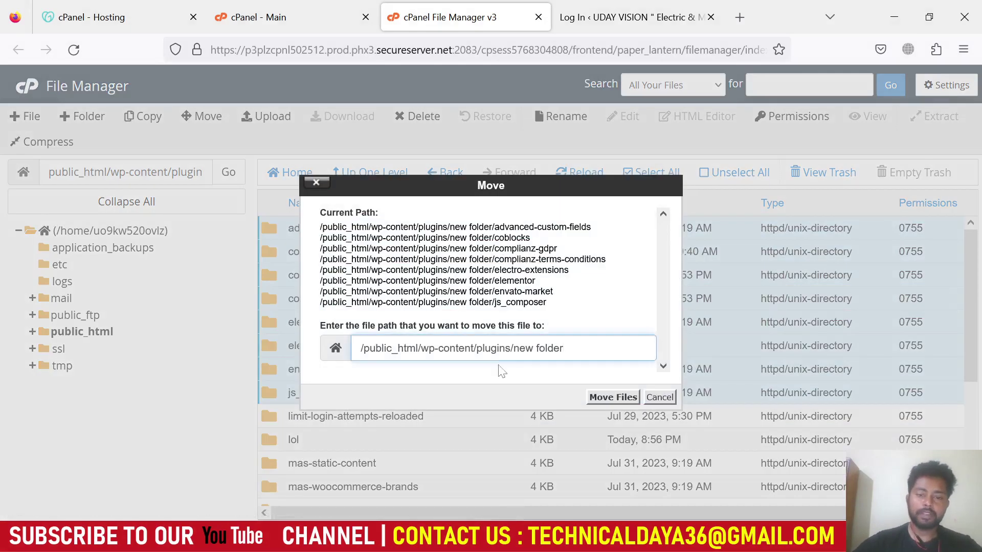
key(BackSpace)
key(BackSpace)
key(BackSpace)
key(BackSpace)
key(BackSpace)
key(BackSpace)
key(BackSpace)
key(BackSpace)
key(BackSpace)
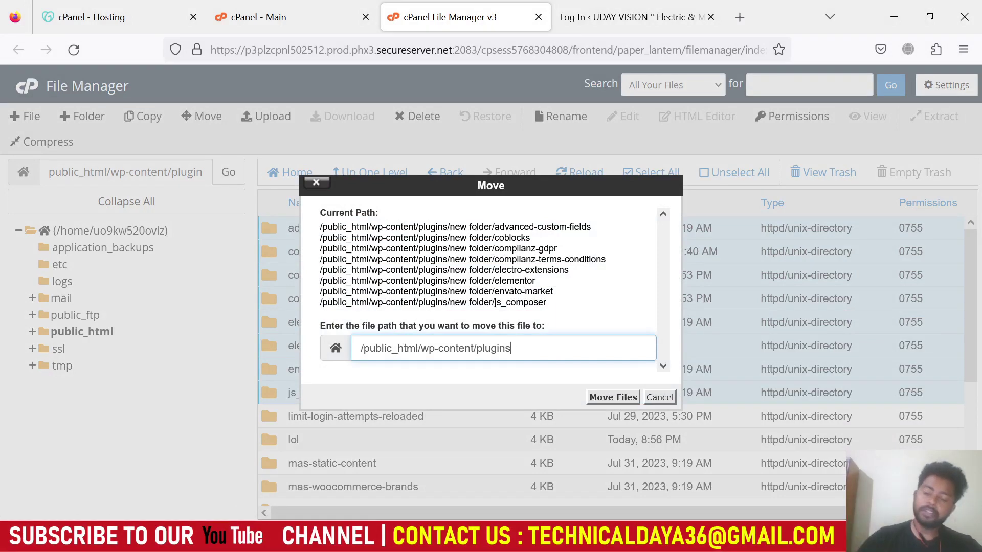
key(Return)
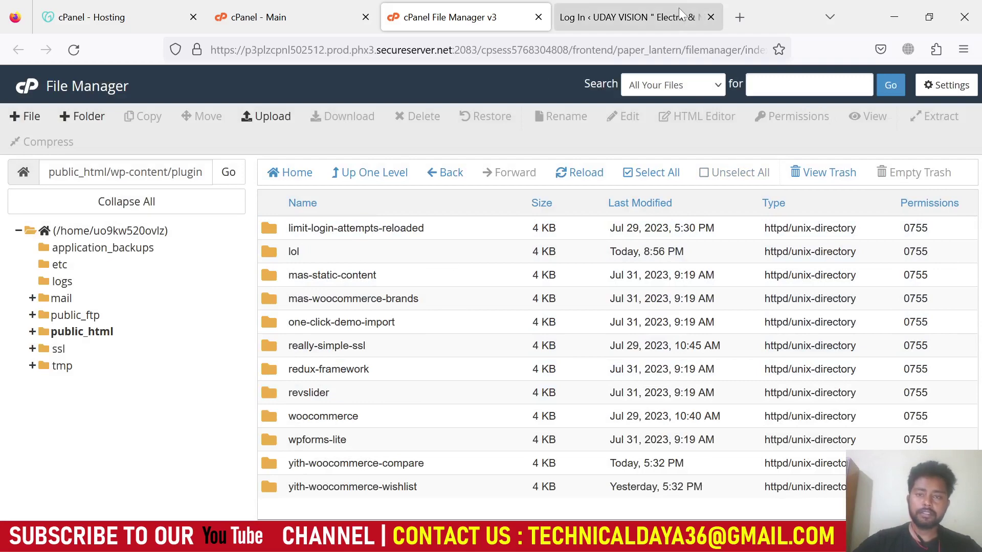
Load the udayvision.com homepage again in the site's tab to test it with the restored plugins.
click(680, 13)
drag(285, 50, 887, 61)
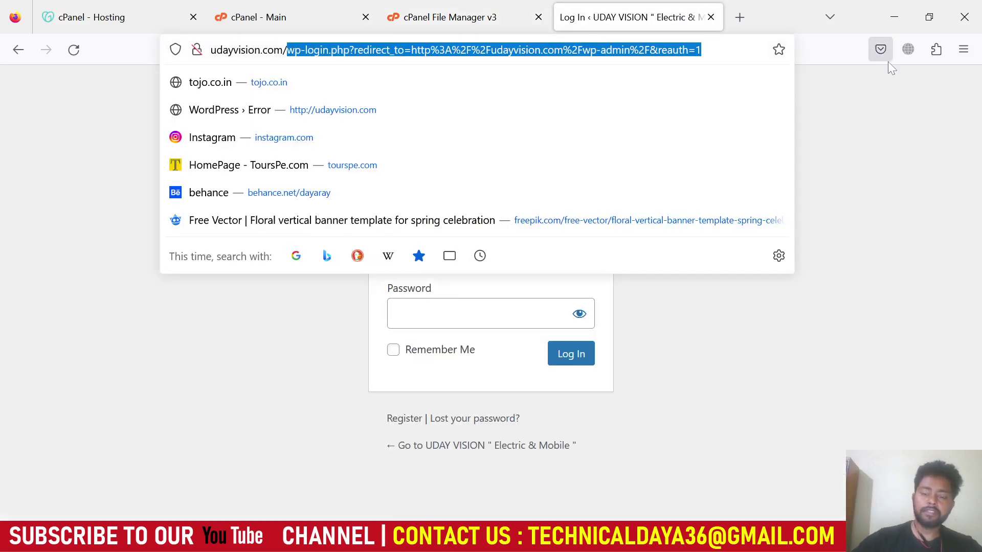
key(BackSpace)
key(Return)
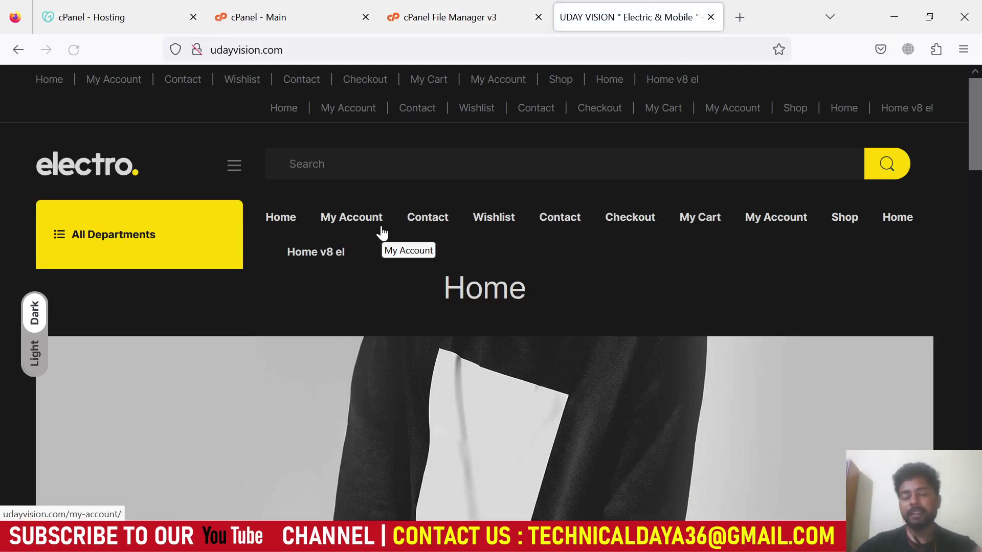
Return to File Manager, check the restored plugins in the plugins directory, and reopen "new folder".
click(421, 19)
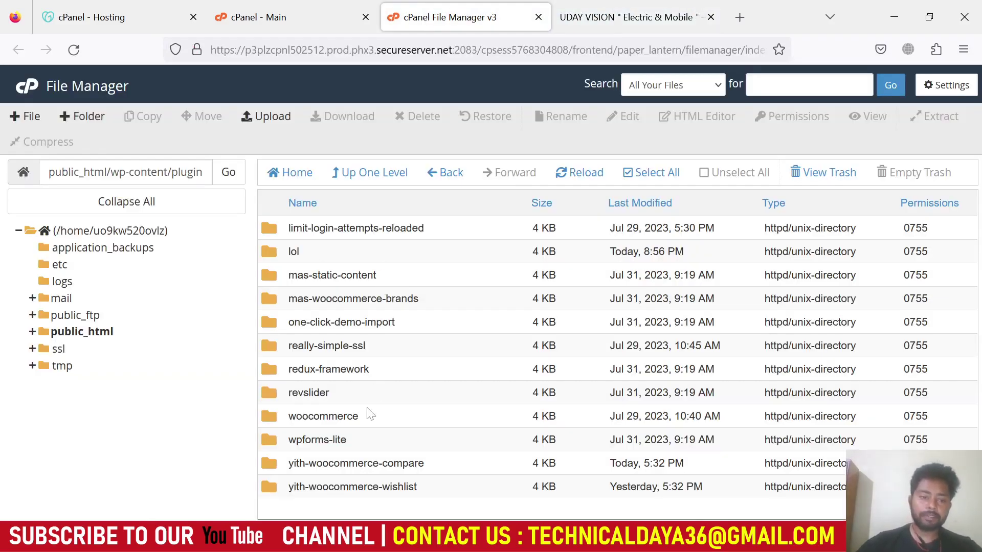
click(447, 183)
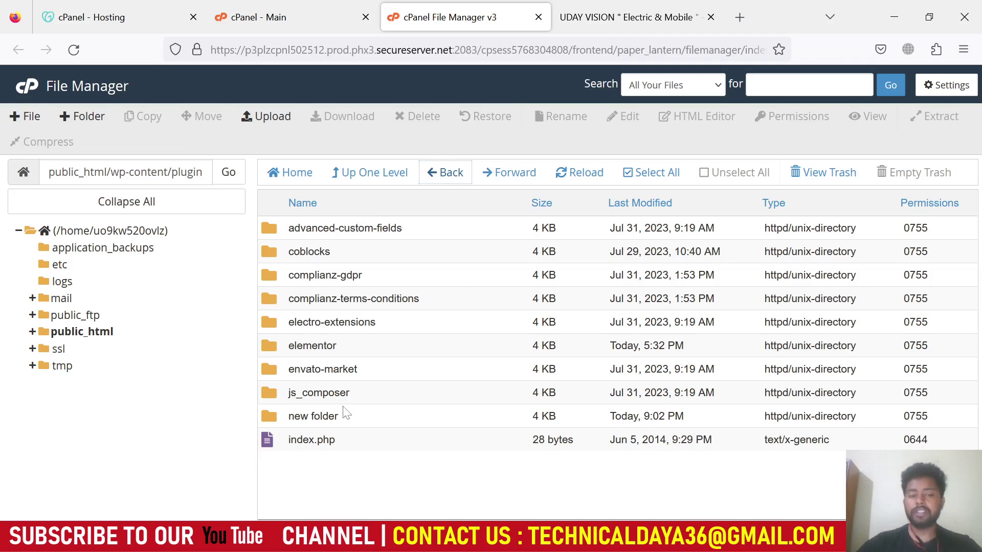
double_click(355, 418)
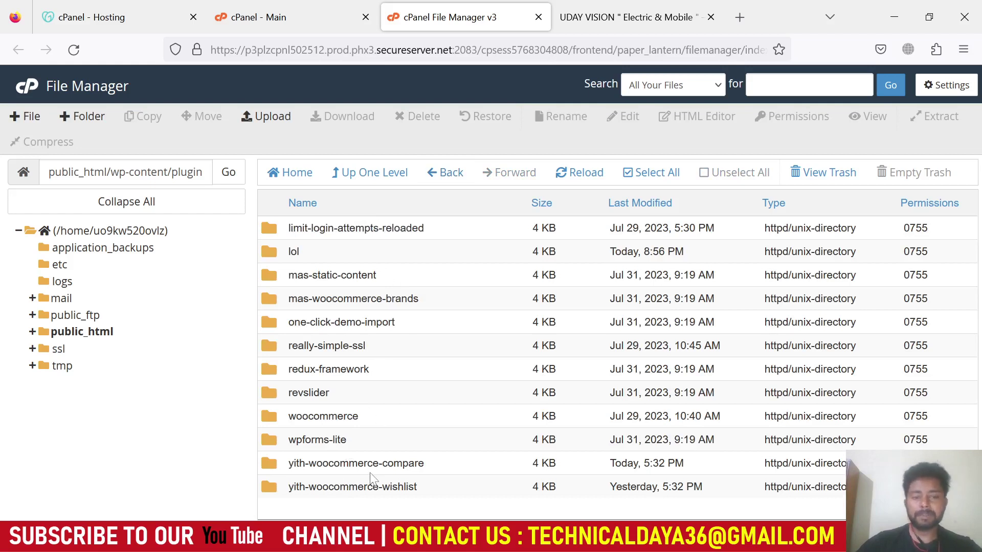
Move the limit-login-attempts-reloaded, lol and mas-static-content folders out of "new folder" into /public_html/wp-content/plugins.
click(452, 228)
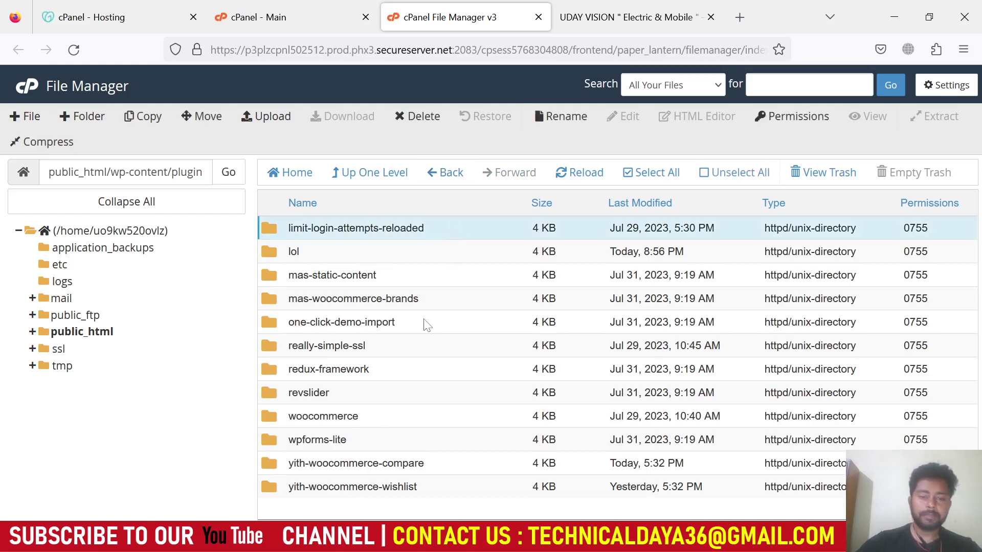
ctrl+click(398, 255)
ctrl+click(404, 276)
ctrl+click(408, 298)
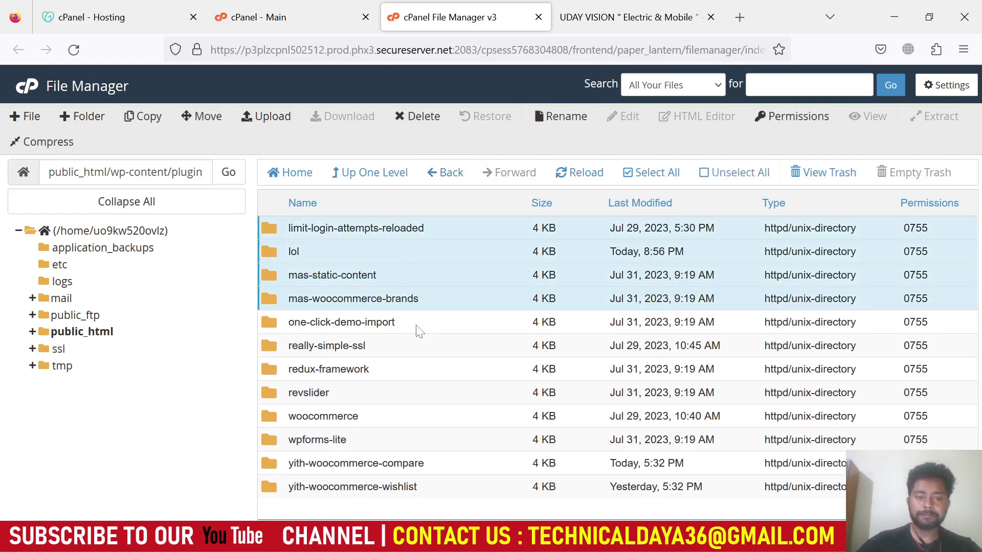
ctrl+click(418, 327)
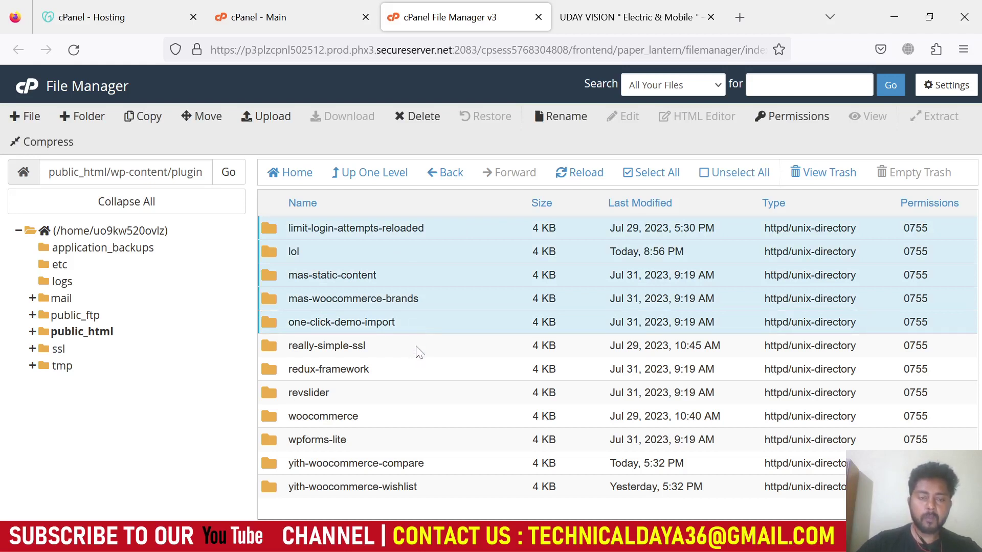
shift+click(429, 302)
shift+click(439, 281)
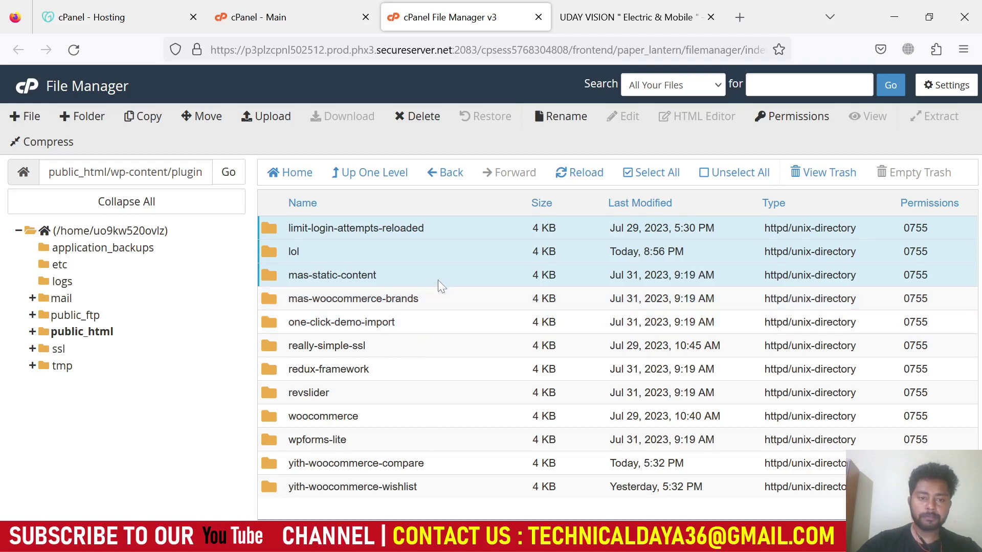
right_click(437, 280)
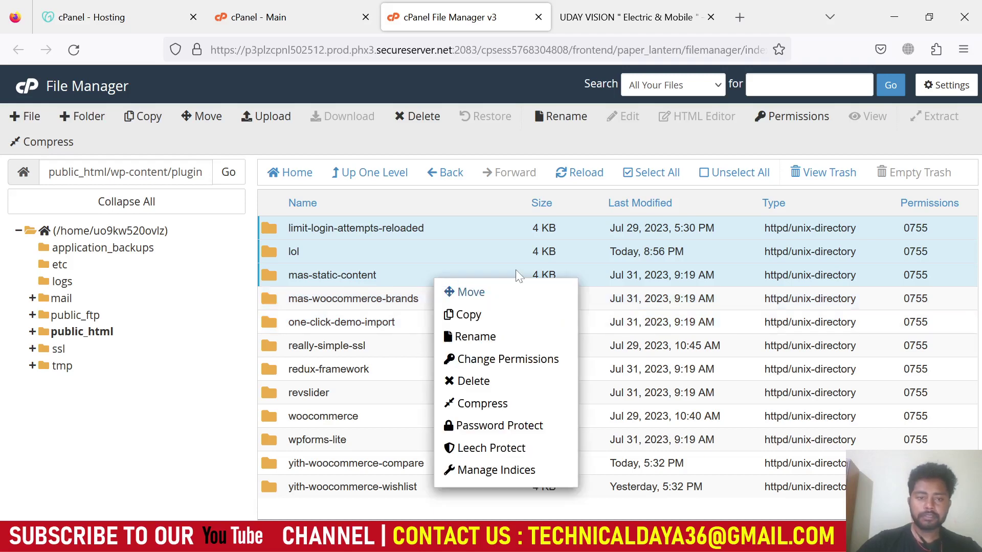
click(495, 289)
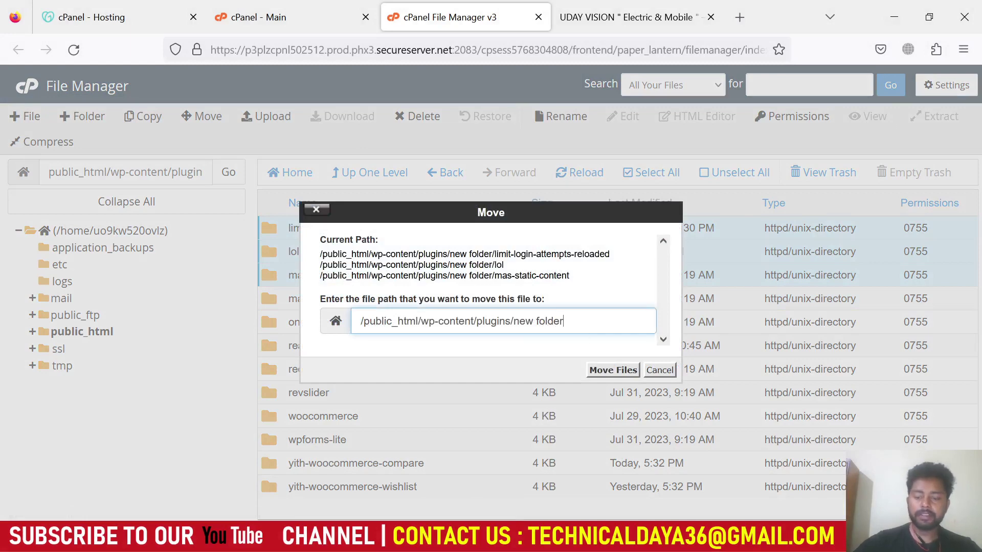
key(shift+Left)
key(shift+Left)
key(shift+Left)
key(shift+Left)
key(shift+Left)
key(shift+Left)
key(shift+Left)
key(shift+Left)
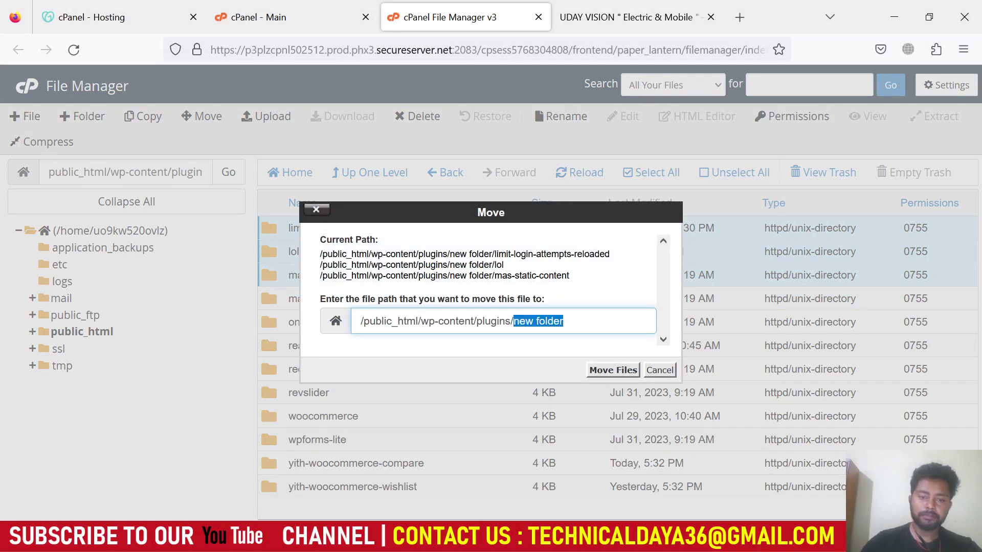
key(BackSpace)
key(Return)
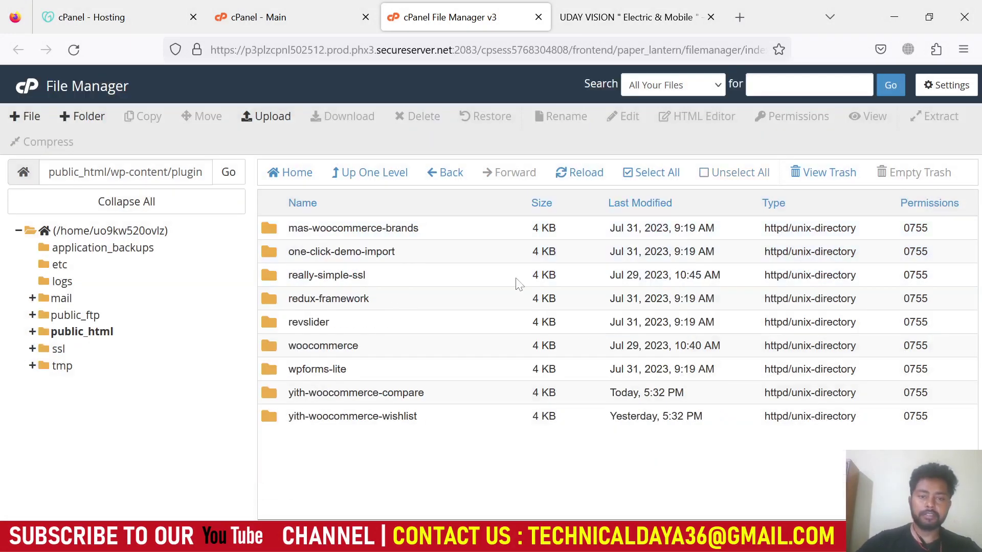
Load the udayvision.com homepage in the site's tab to test it with the three newly restored plugins.
click(634, 17)
click(245, 50)
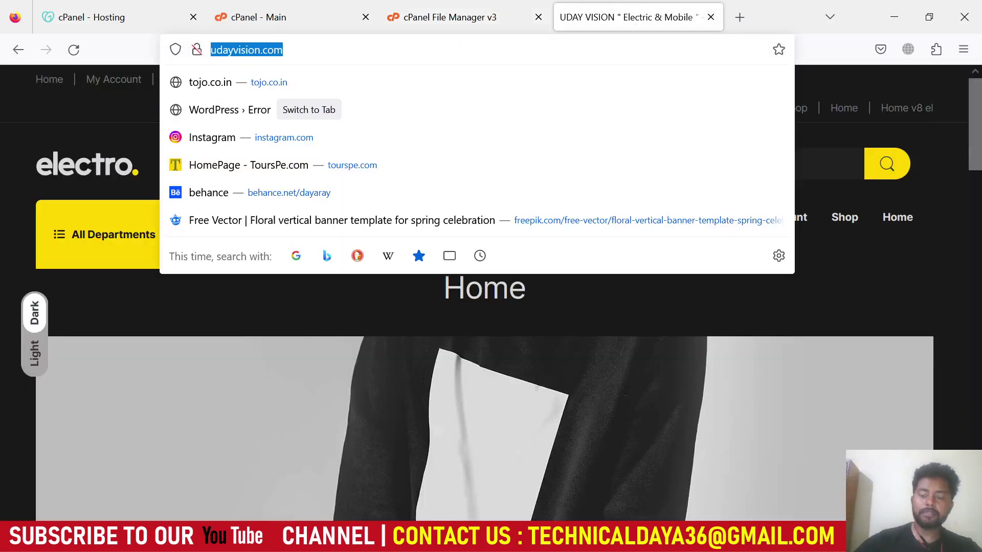
key(Return)
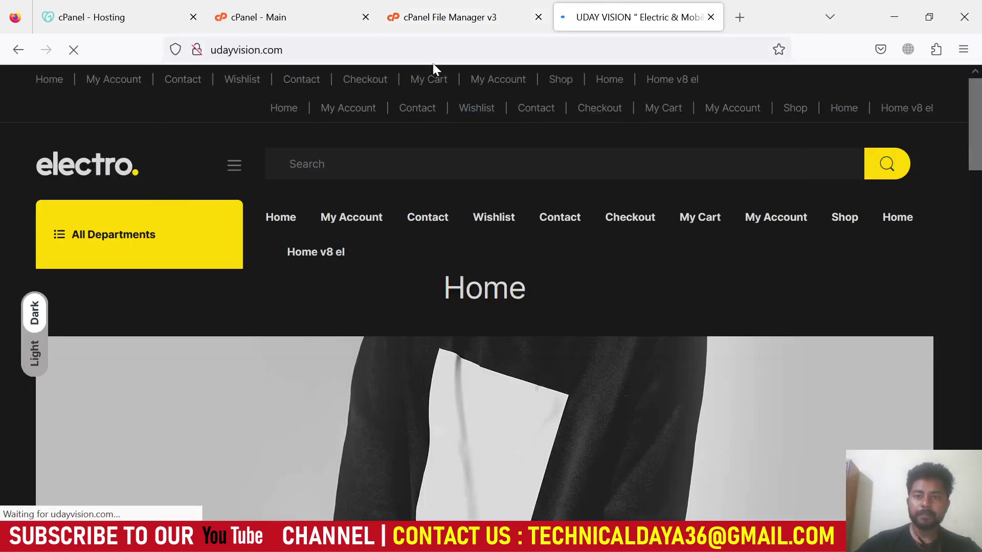
Back in File Manager, move mas-woocommerce-brands and one-click-demo-import out of "new folder" into /public_html/wp-content/plugins.
click(445, 17)
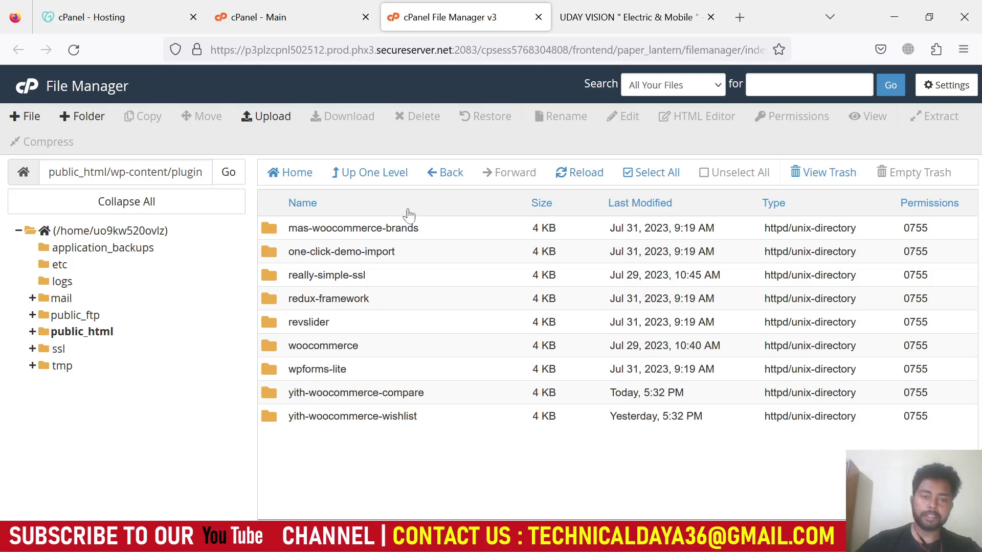
click(460, 237)
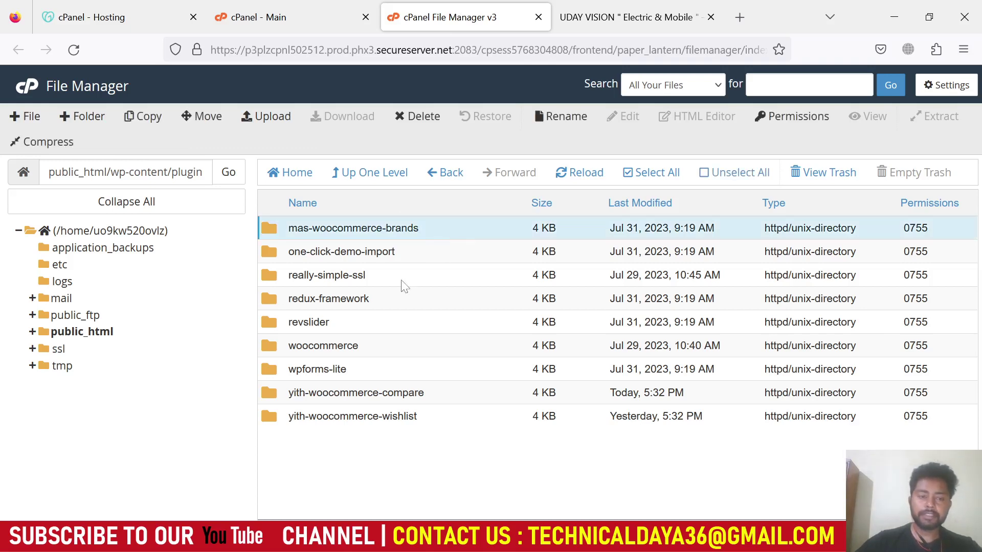
ctrl+click(404, 253)
right_click(429, 230)
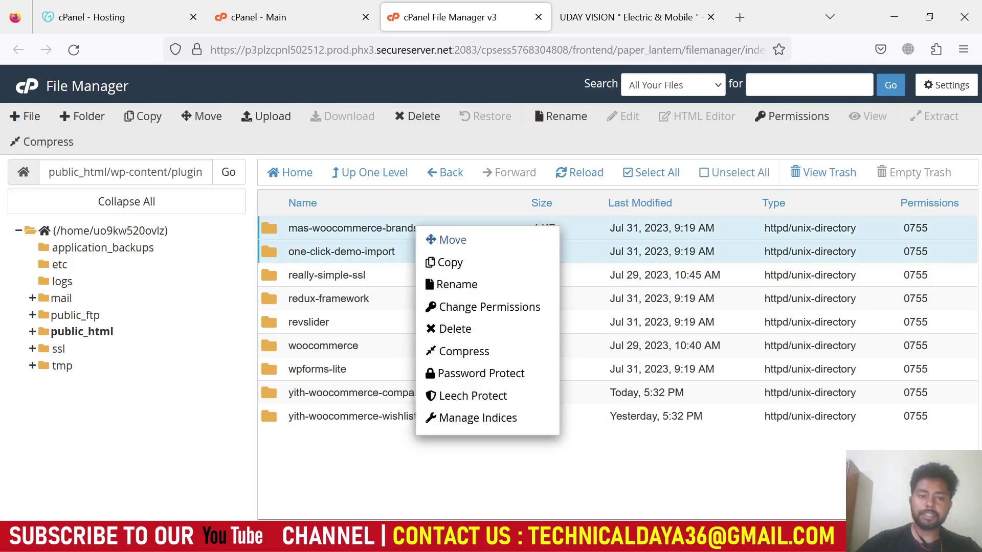
click(501, 238)
key(ctrl+shift+Left)
key(ctrl+shift+Left)
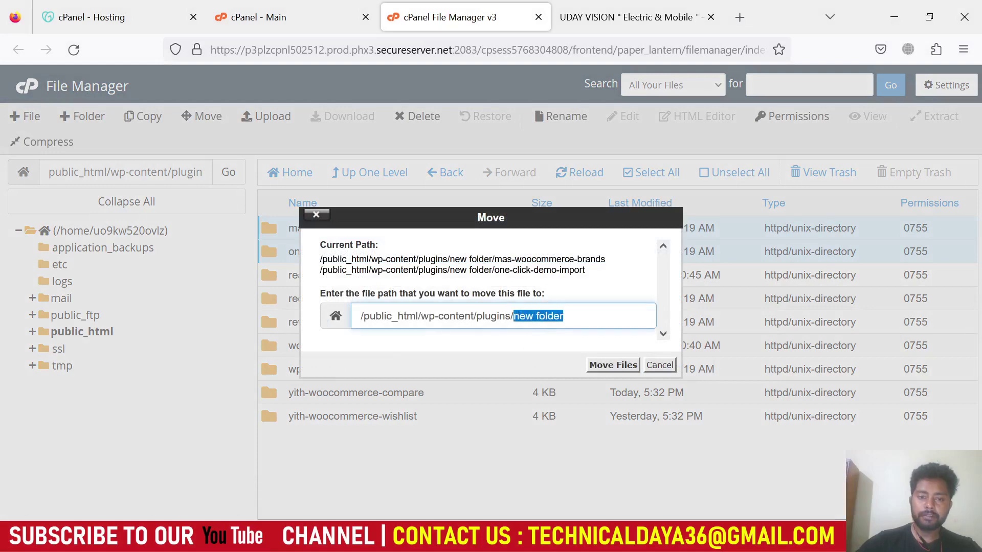
key(BackSpace)
key(Return)
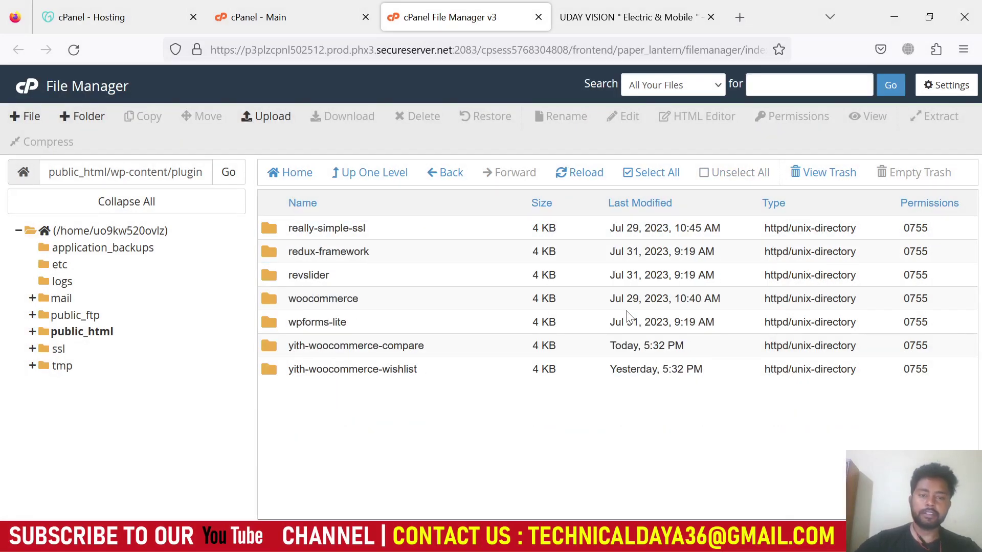
Load the udayvision.com homepage again to test it with mas-woocommerce-brands and one-click-demo-import restored.
click(588, 16)
click(544, 45)
key(Return)
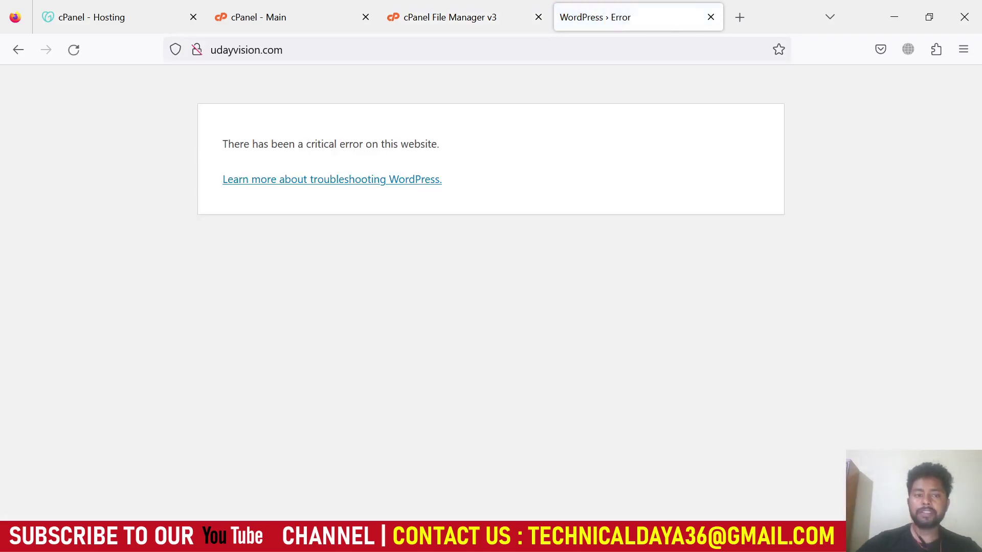
key(ctrl+a)
Return to File Manager and move mas-woocommerce-brands from the plugins directory back into /public_html/wp-content/plugins/new folder.
click(460, 17)
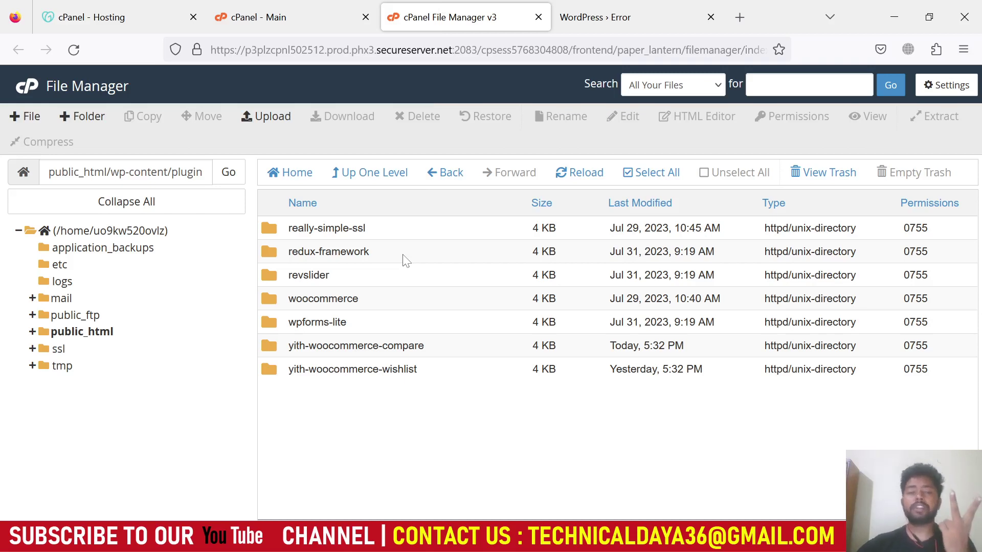
click(440, 173)
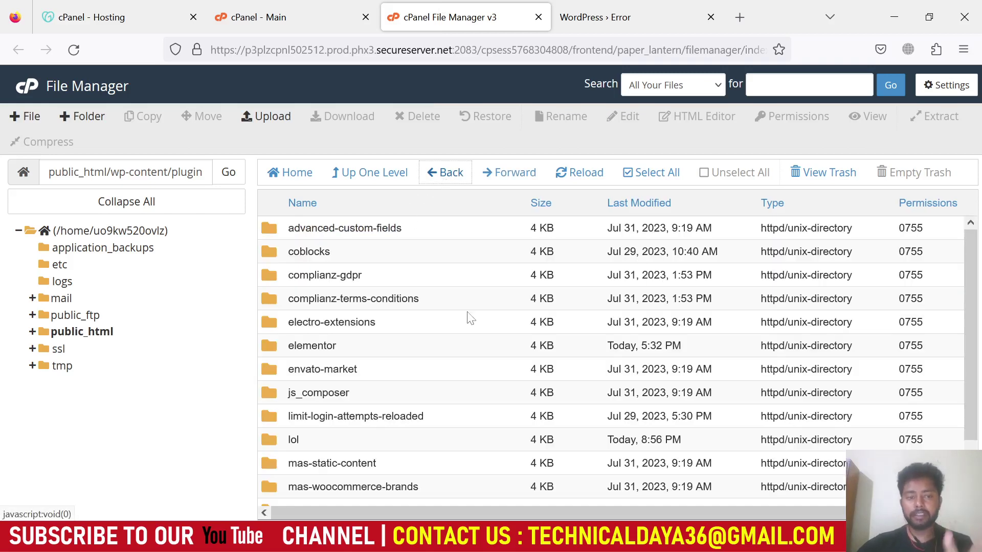
scroll(470, 304, down, 2)
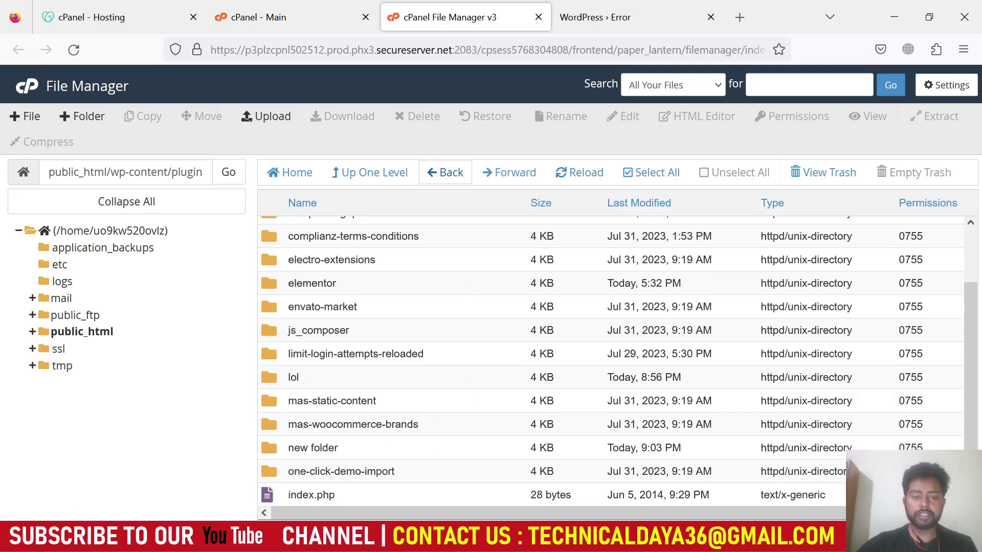
click(444, 432)
right_click(443, 432)
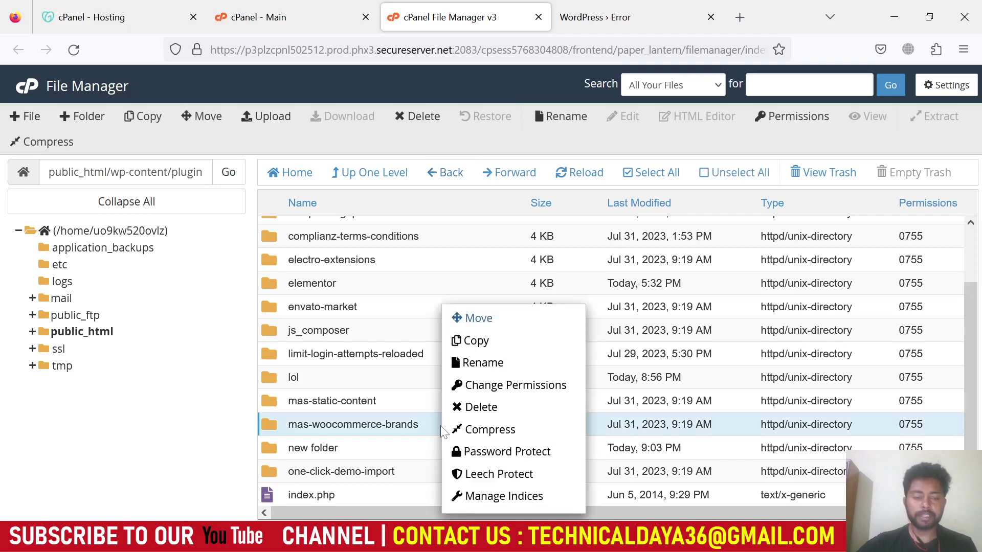
click(473, 318)
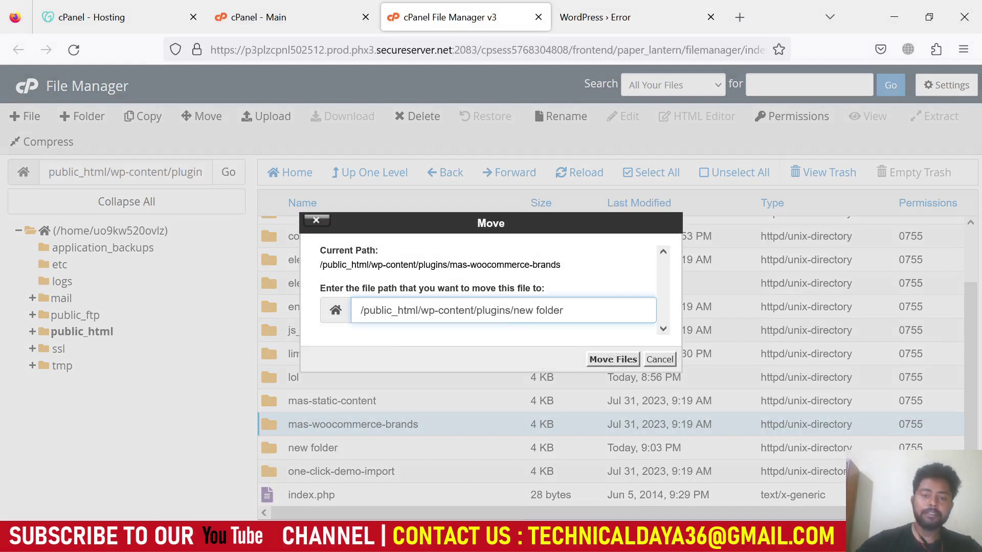
click(630, 364)
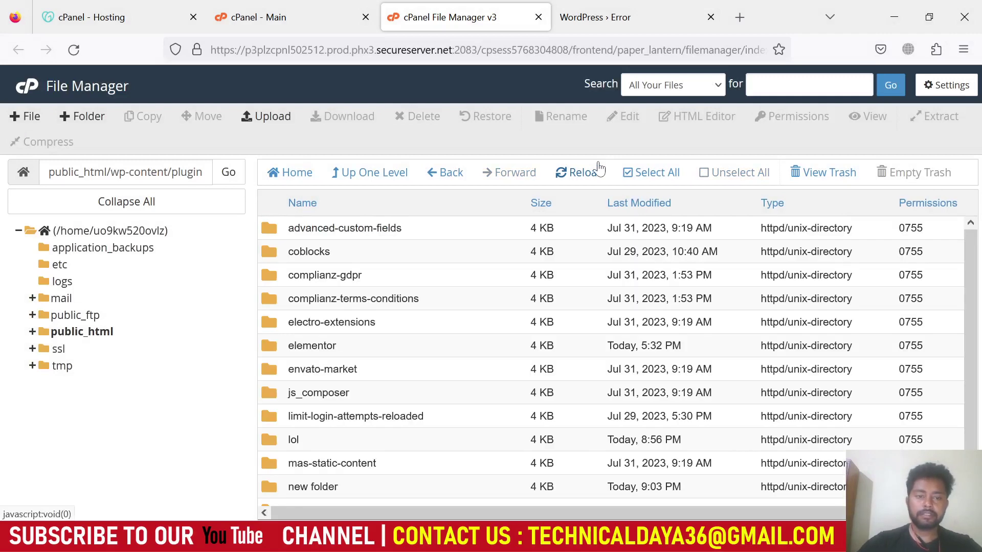
Load the udayvision.com homepage again to test it without the mas-woocommerce-brands plugin.
click(595, 17)
key(ctrl+l)
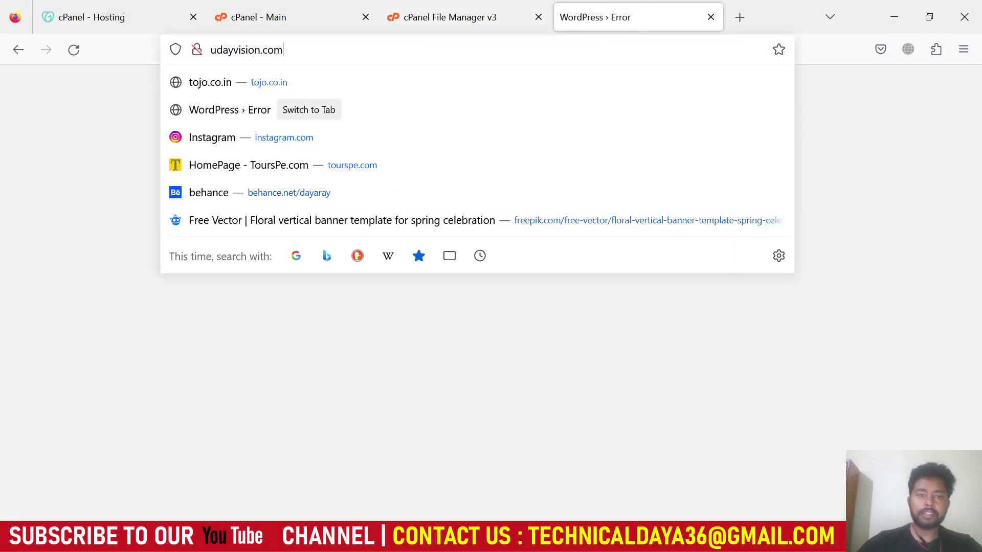
key(Return)
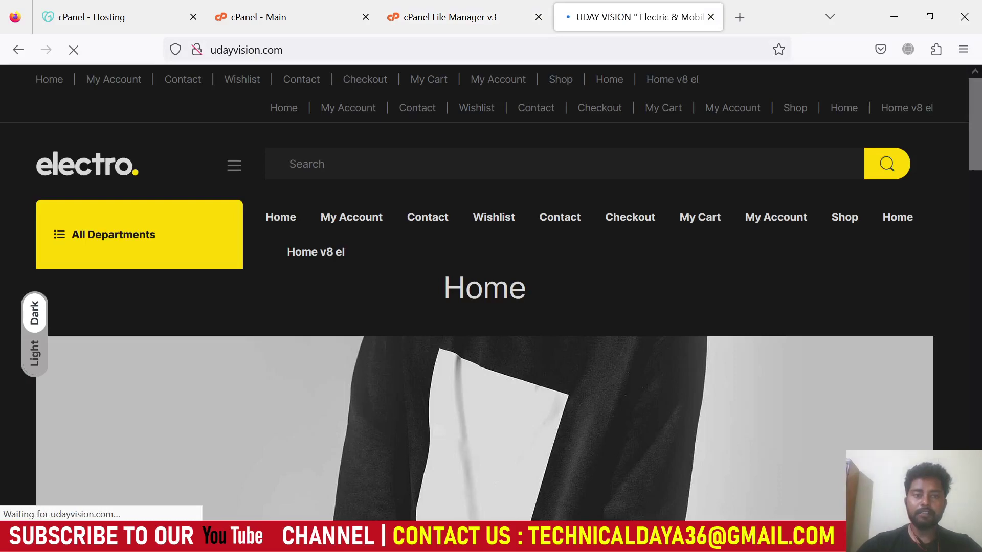
Back in File Manager, open "new folder" and delete the mas-woocommerce-brands folder from it.
click(450, 17)
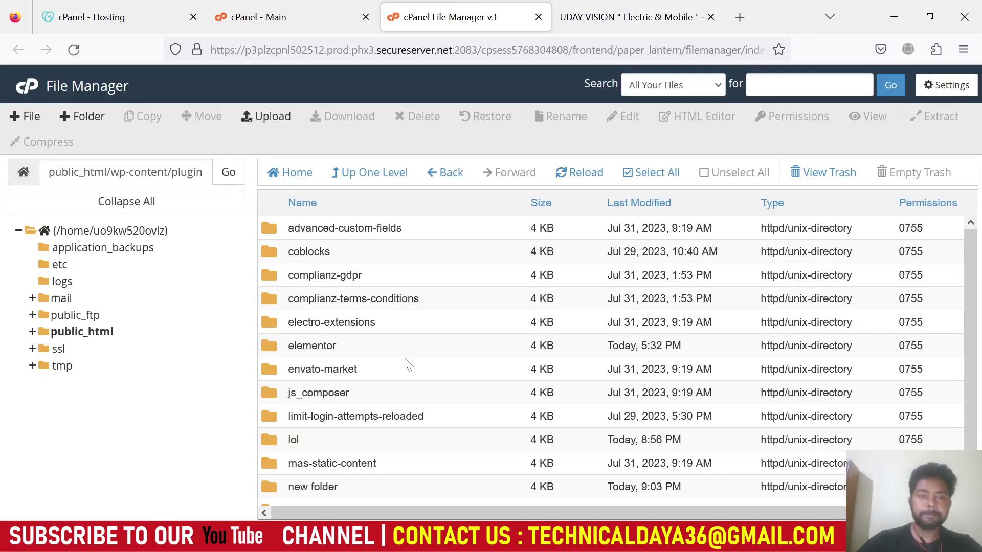
scroll(405, 374, down, 2)
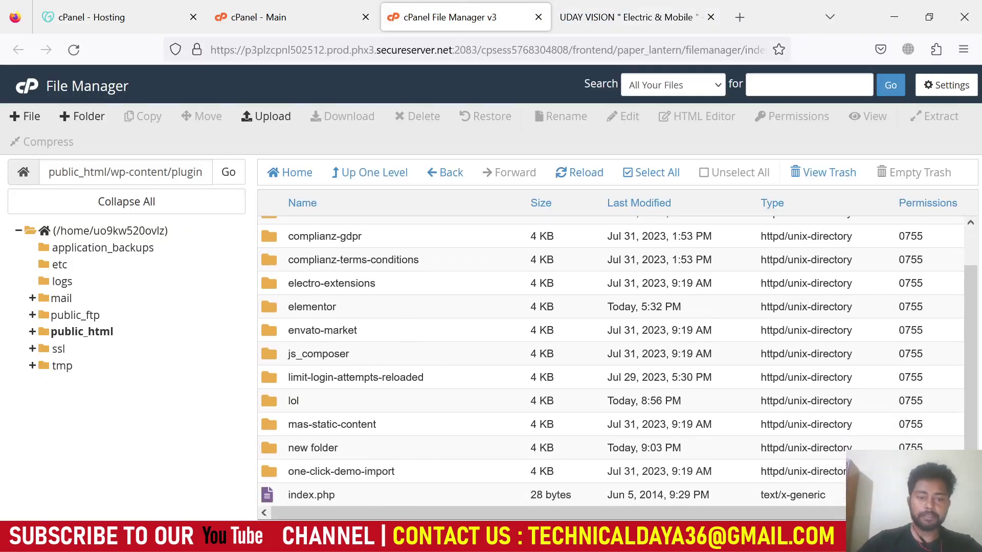
scroll(391, 407, up, 2)
scroll(391, 407, down, 2)
double_click(375, 449)
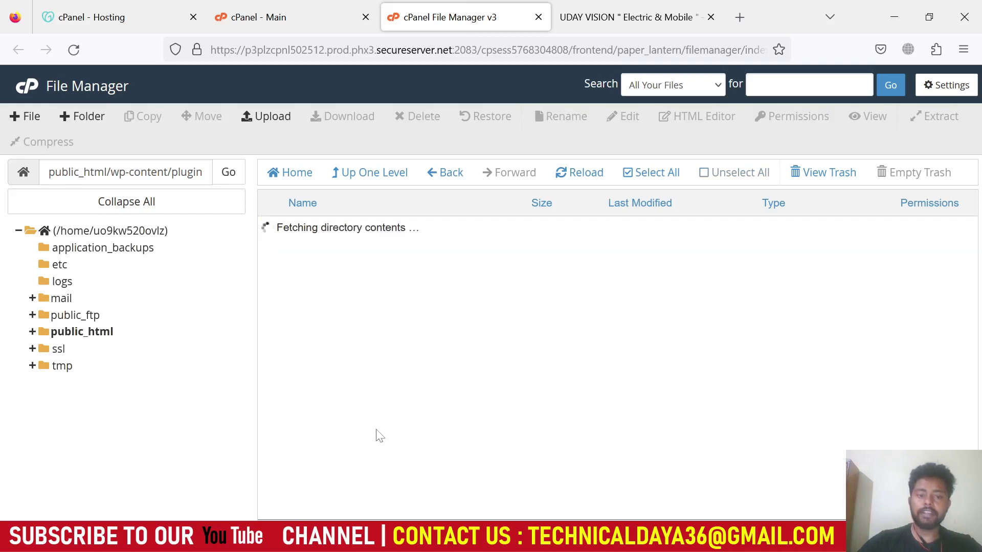
click(434, 231)
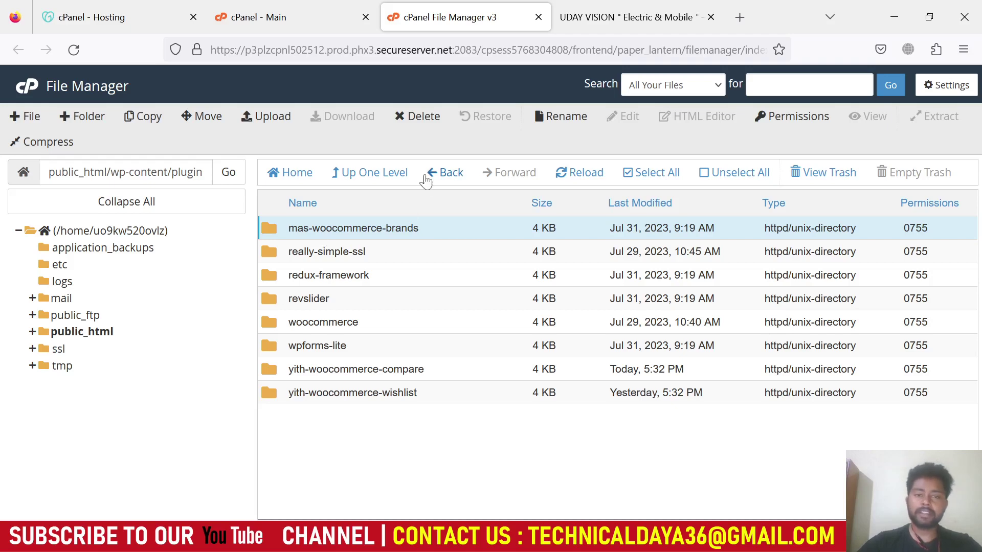
click(418, 116)
click(620, 341)
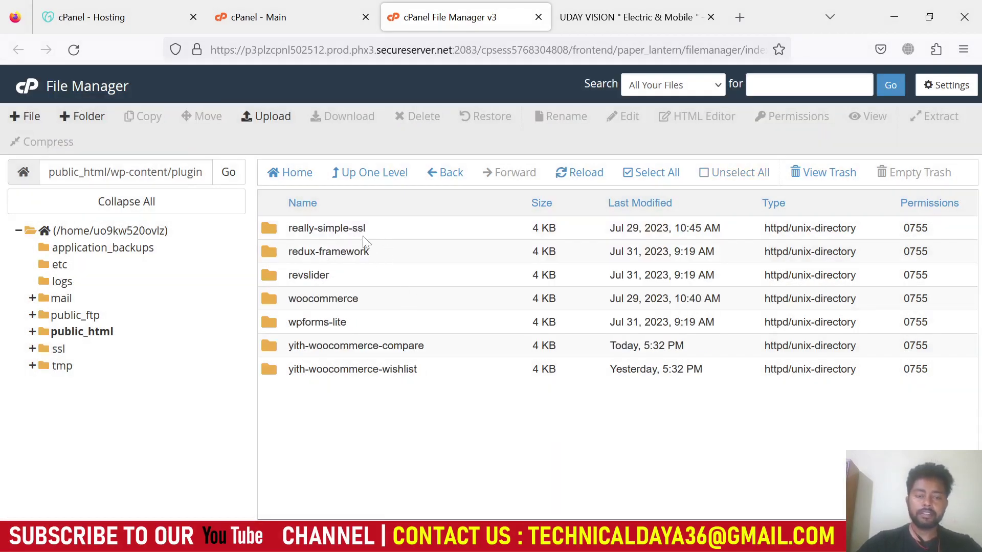
Move the really-simple-ssl, redux-framework and revslider folders out of "new folder" into /public_html/wp-content/plugins.
click(384, 228)
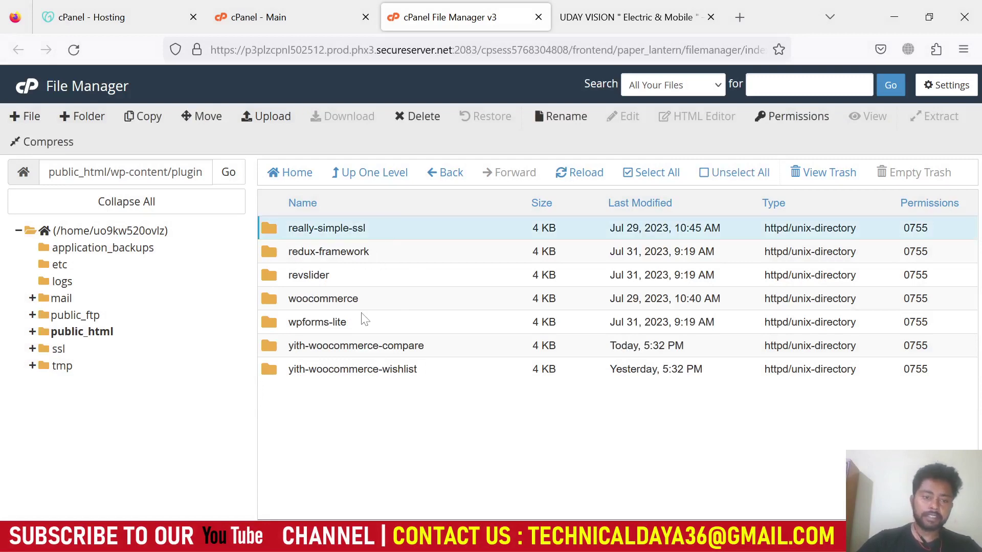
shift+click(360, 277)
right_click(360, 277)
click(393, 290)
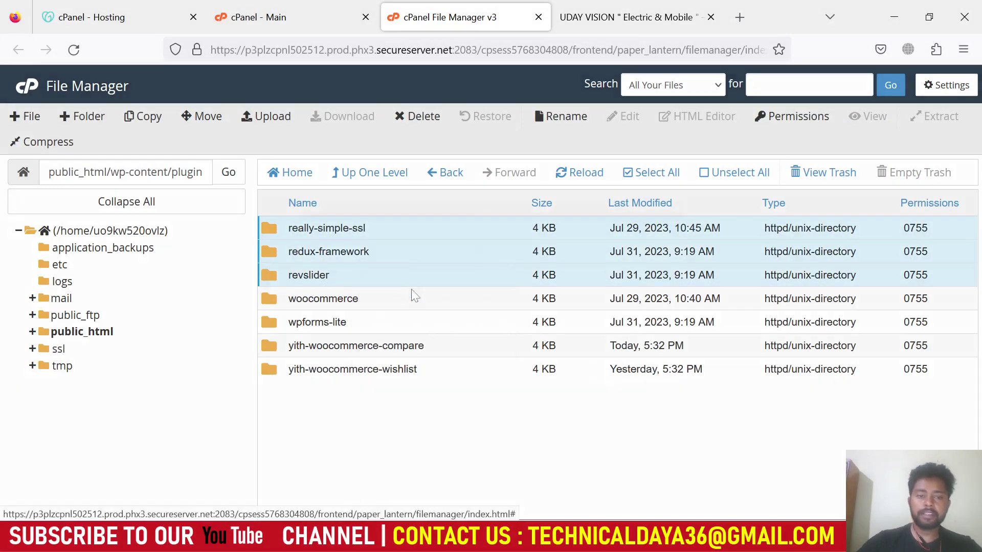
drag(562, 321, 513, 321)
key(BackSpace)
key(Return)
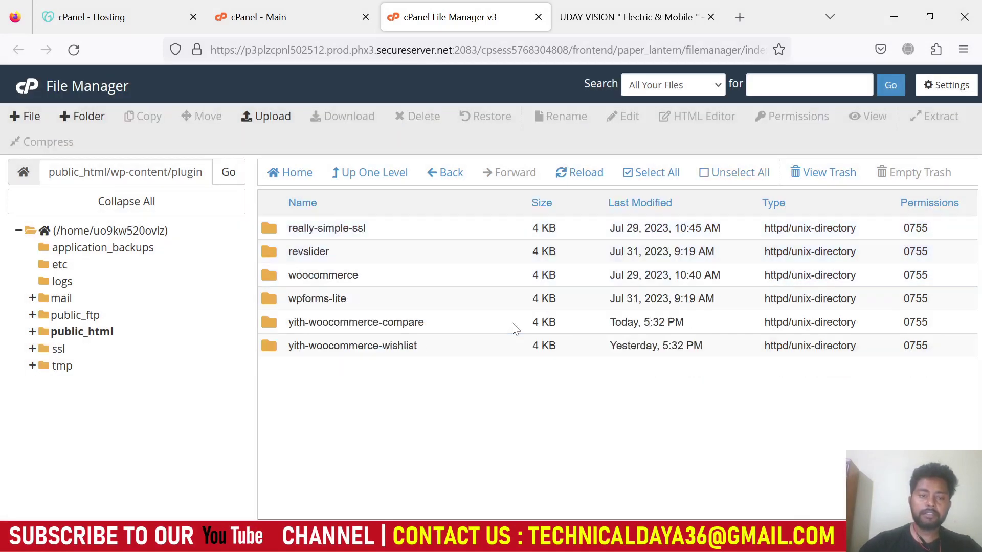
Load the udayvision.com homepage to test it with really-simple-ssl, redux-framework and revslider restored.
click(625, 17)
key(ctrl+l)
key(Return)
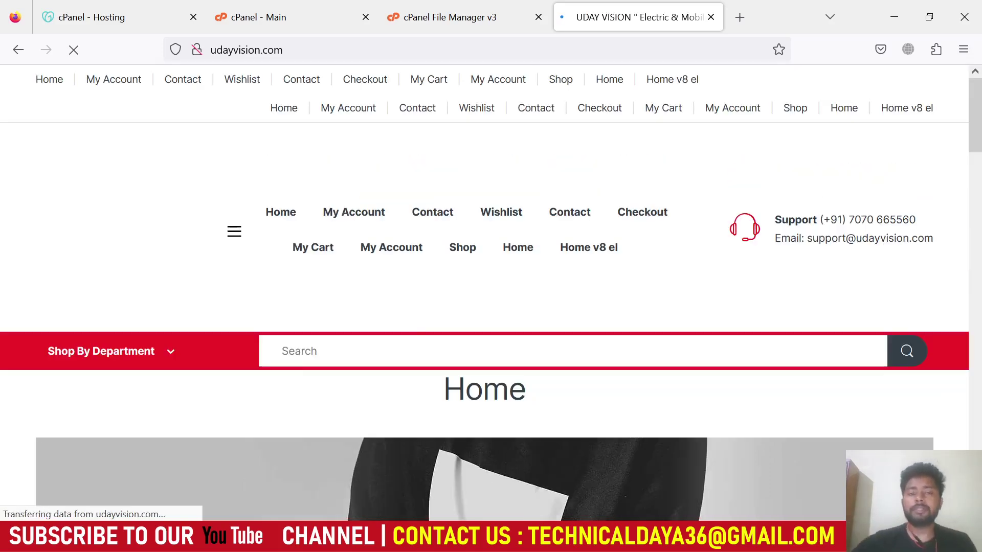
Back in File Manager, move the woocommerce and wpforms-lite folders out of "new folder" into /public_html/wp-content/plugins.
click(416, 18)
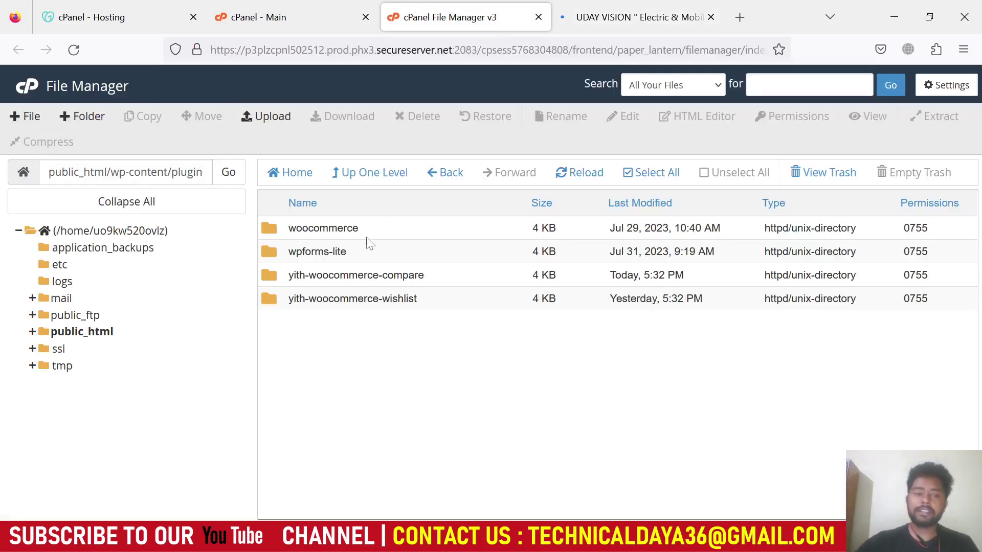
right_click(387, 227)
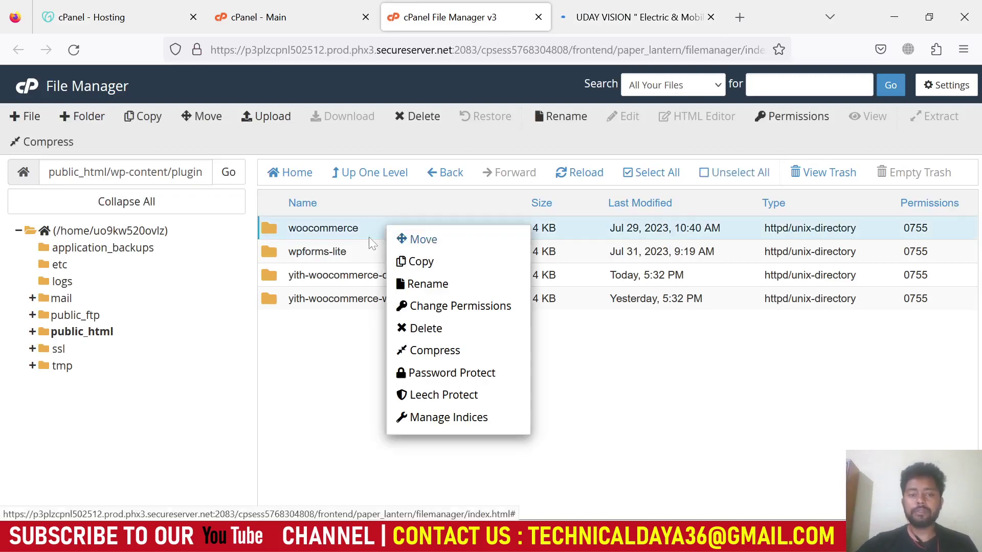
click(364, 259)
ctrl+click(376, 232)
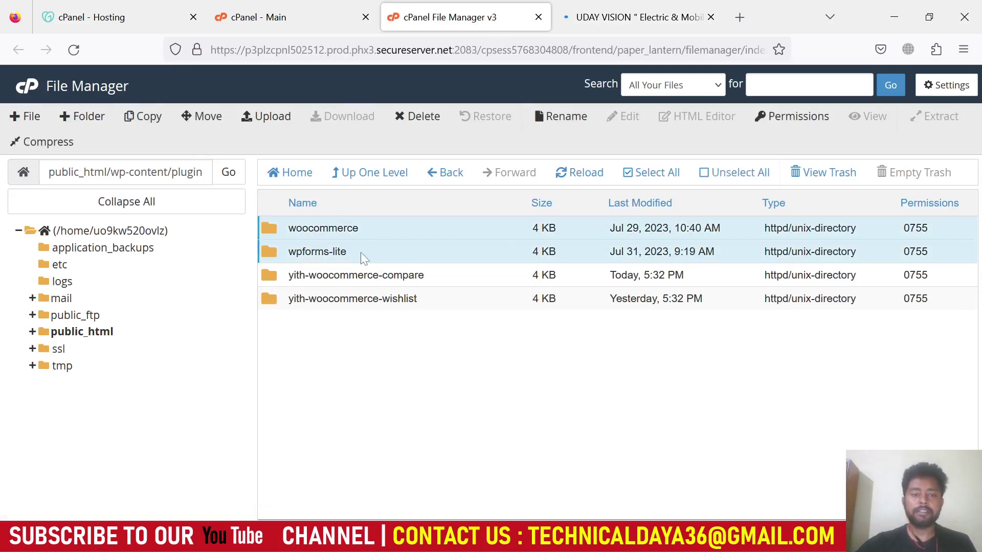
right_click(361, 253)
click(432, 272)
drag(564, 316, 513, 316)
key(BackSpace)
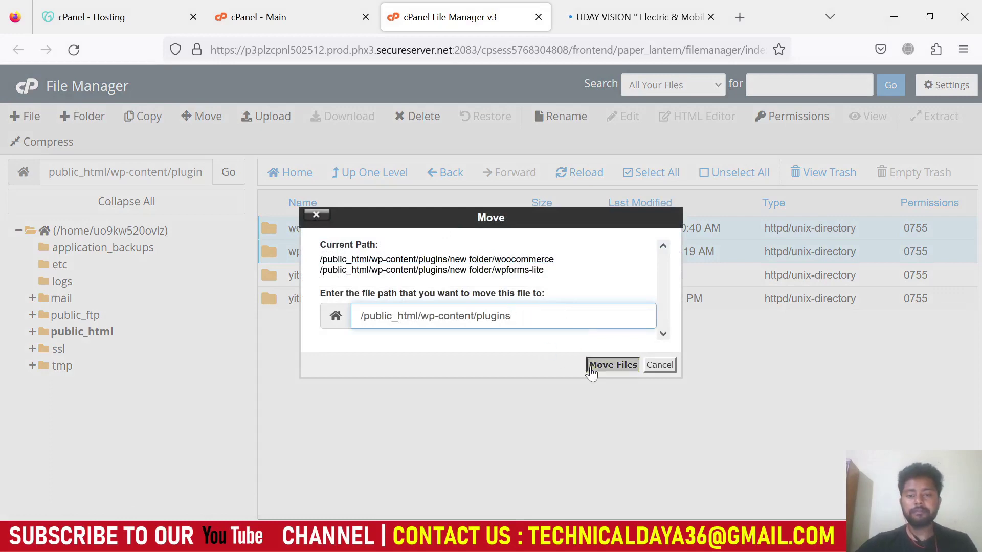
click(591, 365)
Load the udayvision.com homepage to test it with woocommerce and wpforms-lite restored.
click(629, 16)
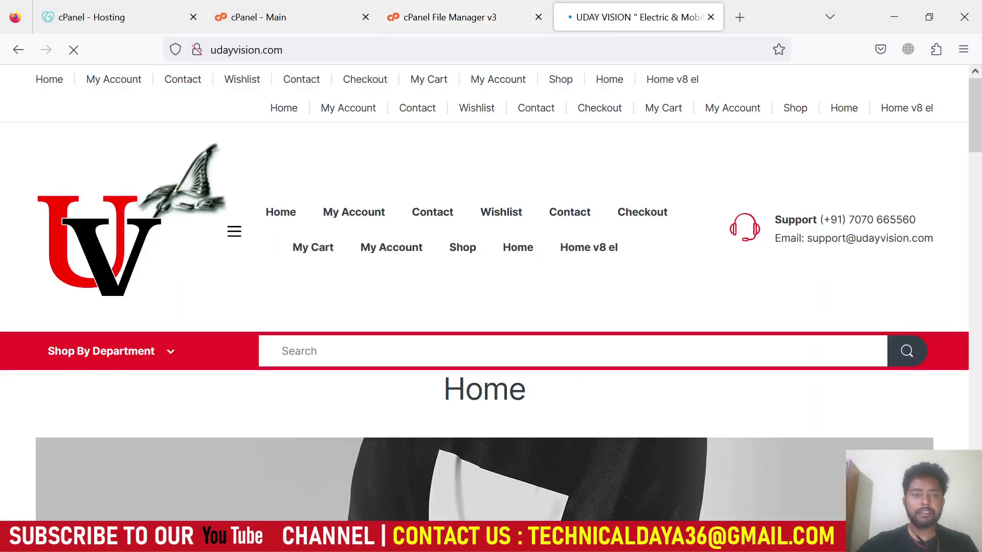
key(ctrl+l)
key(Return)
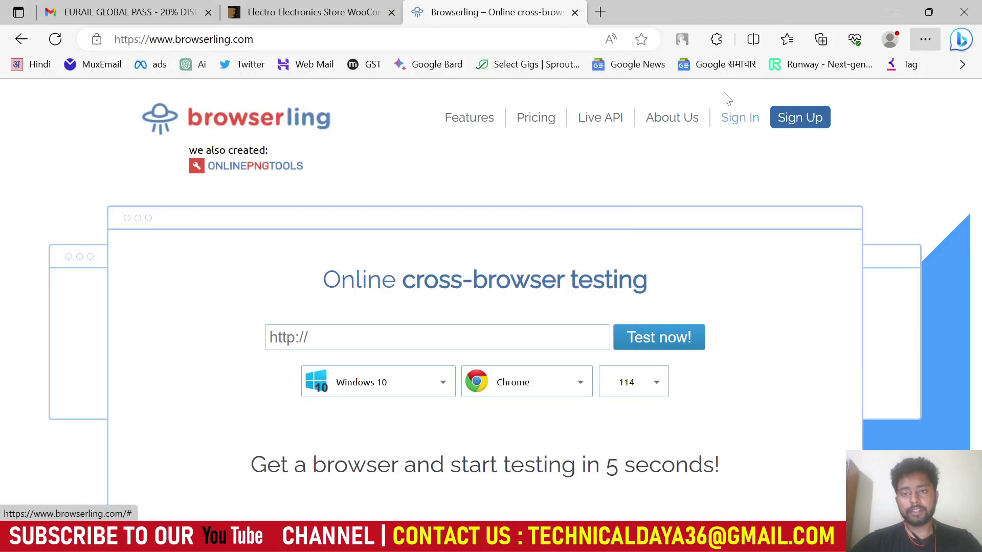
In a new Microsoft Edge InPrivate window, load udayvision.com and look through the homepage.
key(ctrl+shift+n)
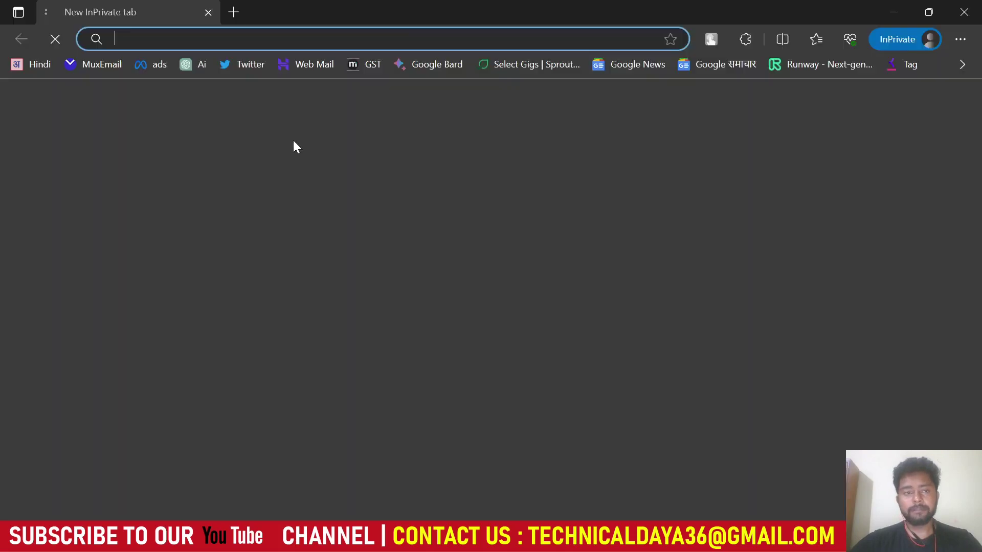
text(uda)
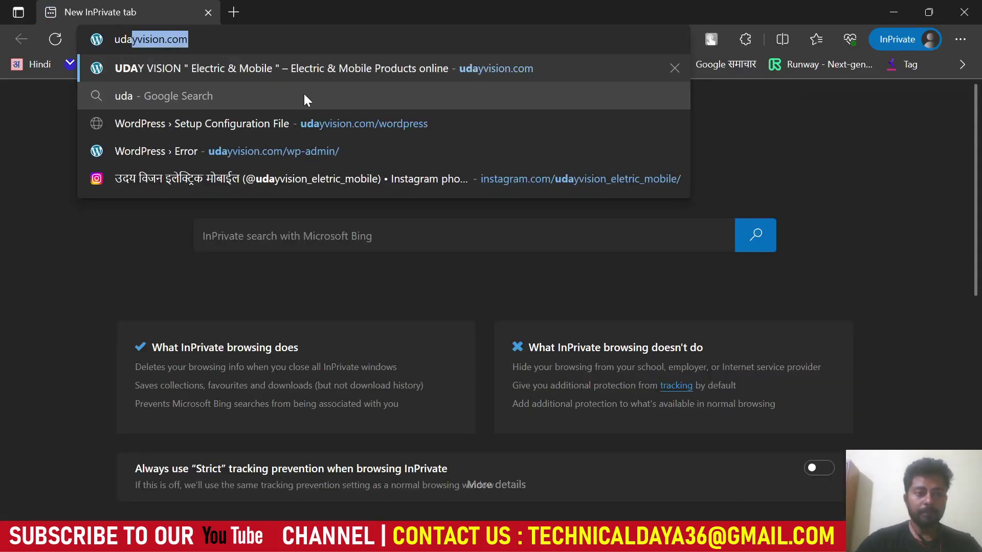
key(Return)
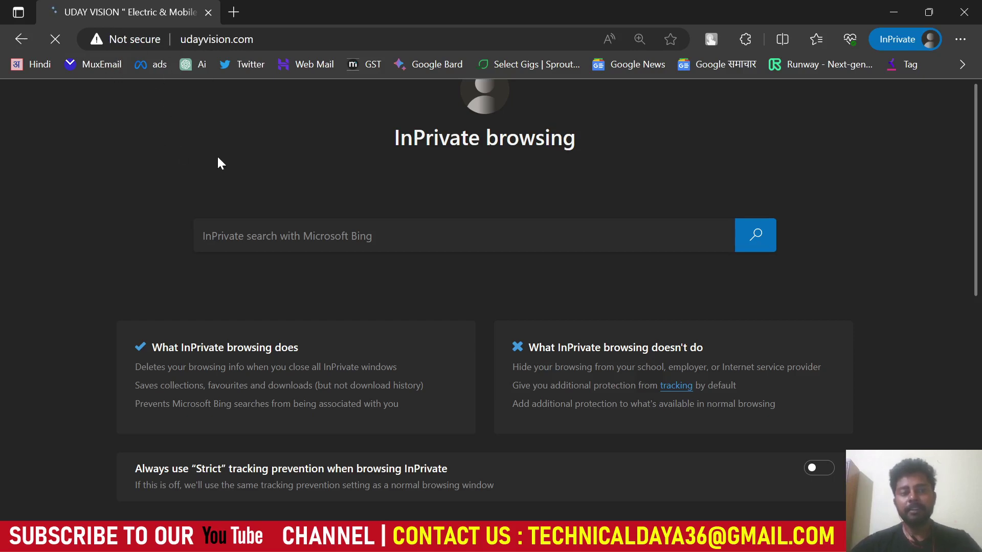
scroll(471, 293, down, 3)
scroll(471, 293, down, 4)
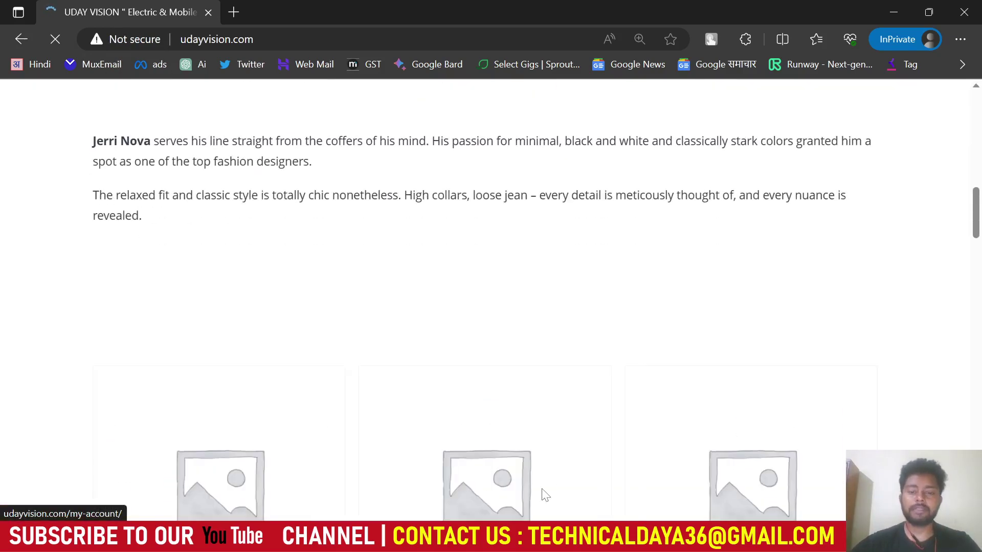
Return to File Manager in Firefox and move yith-woocommerce-compare and yith-woocommerce-wishlist from "new folder" into /public_html/wp-content/plugins.
key(alt+Tab)
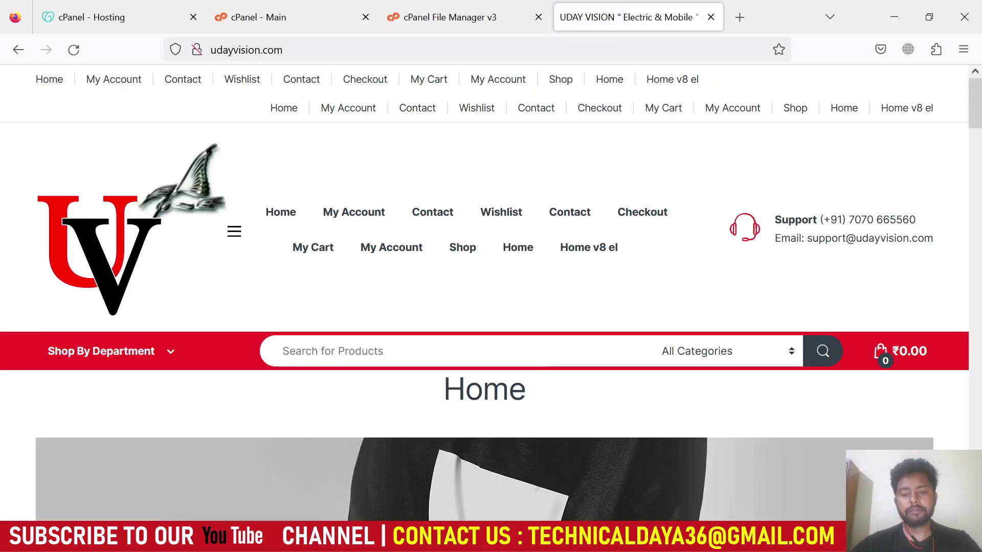
click(468, 15)
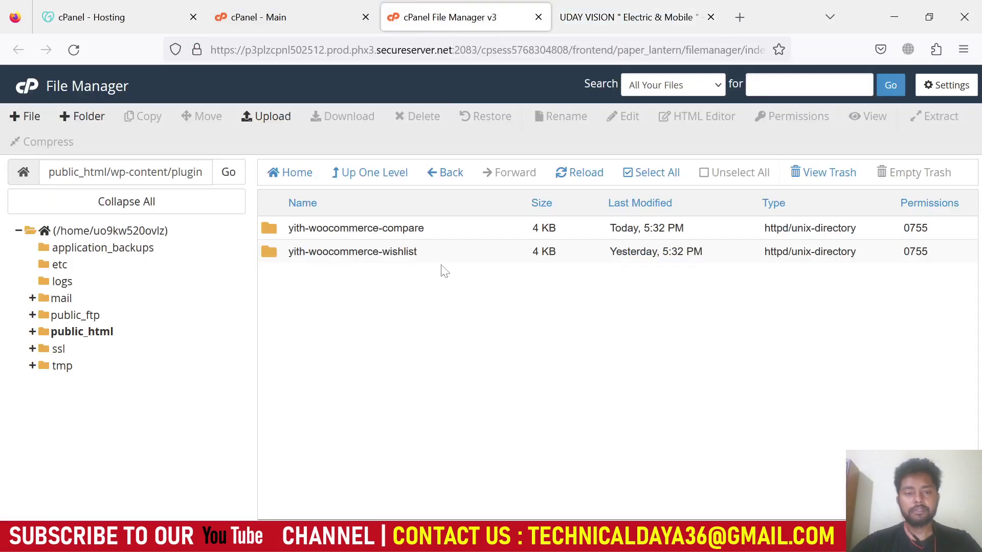
click(326, 236)
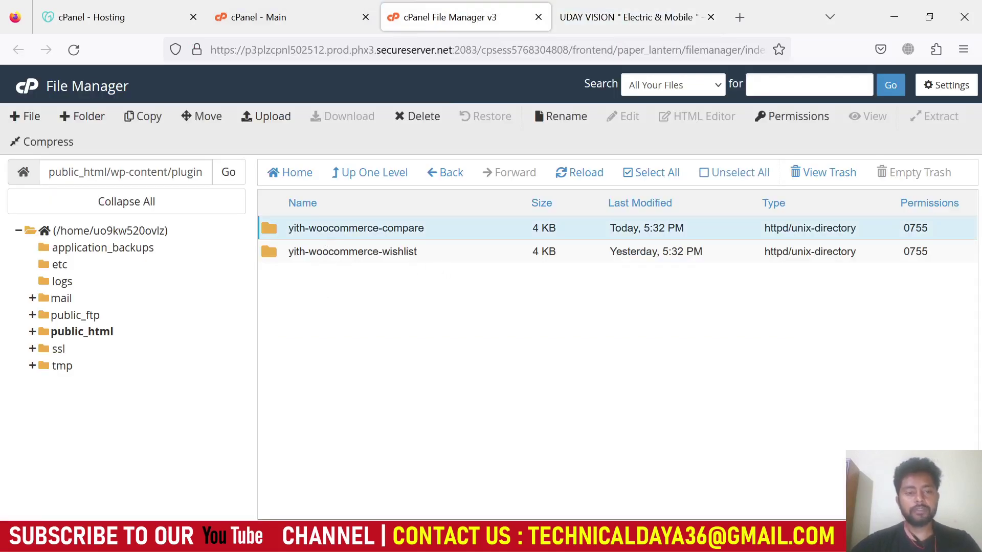
ctrl+click(338, 252)
right_click(378, 247)
click(415, 291)
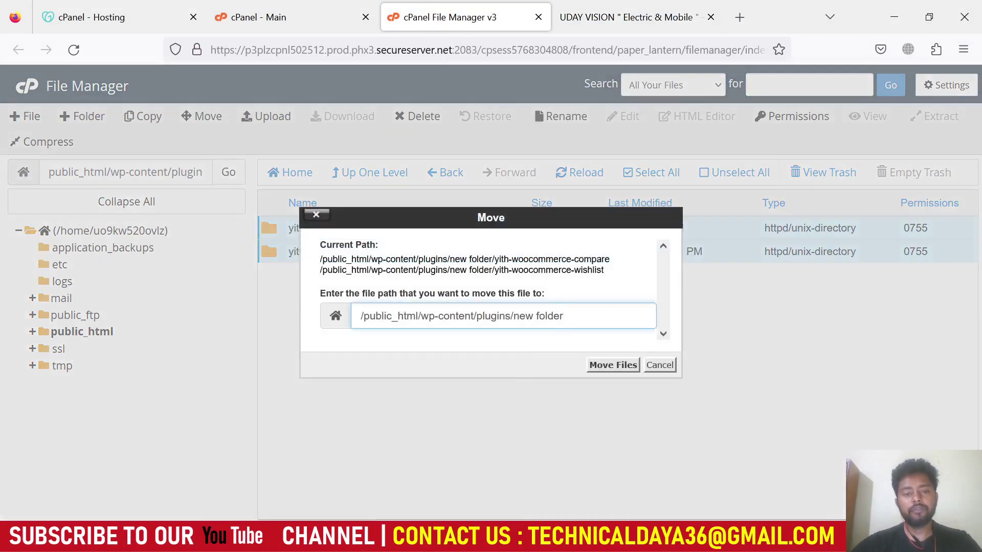
key(ctrl+shift+Left)
key(ctrl+shift+Left)
key(BackSpace)
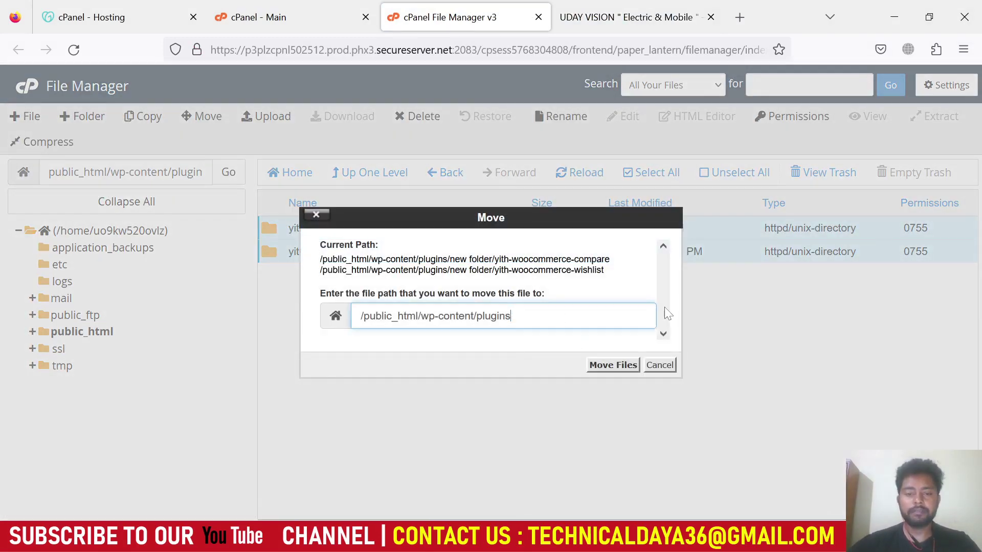
key(Return)
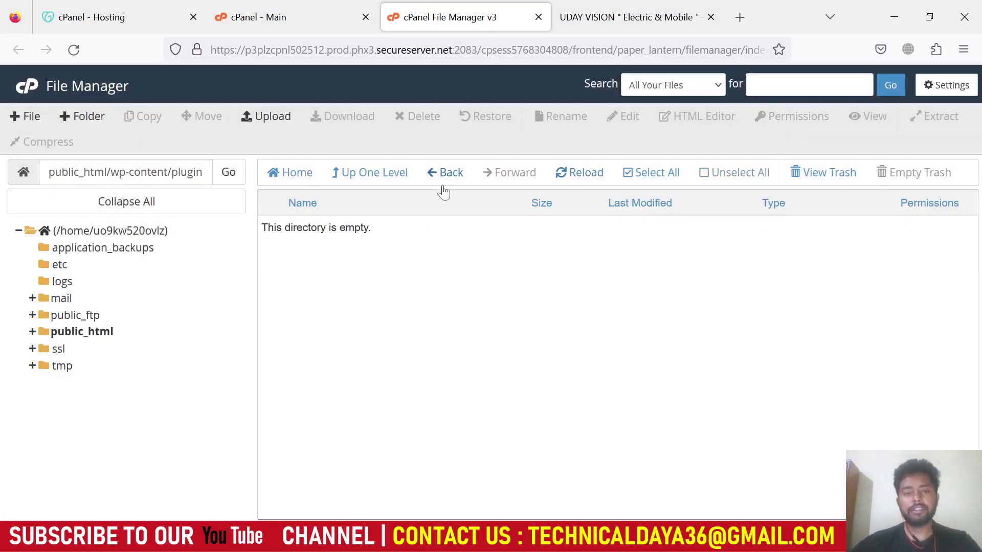
Browse from the home directory to public_html/wp-content/plugins and check the restored plugin folders and the contents of "new folder".
click(305, 174)
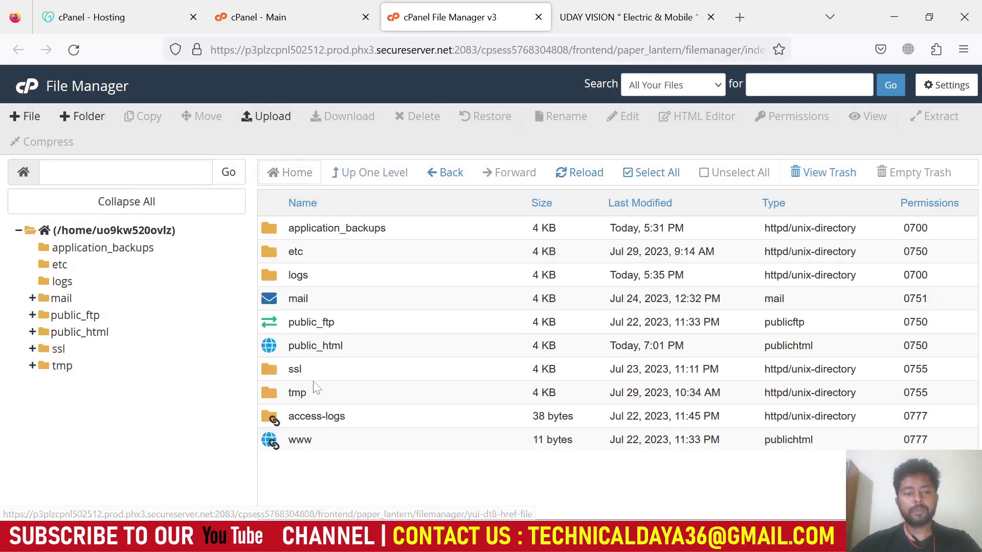
double_click(286, 353)
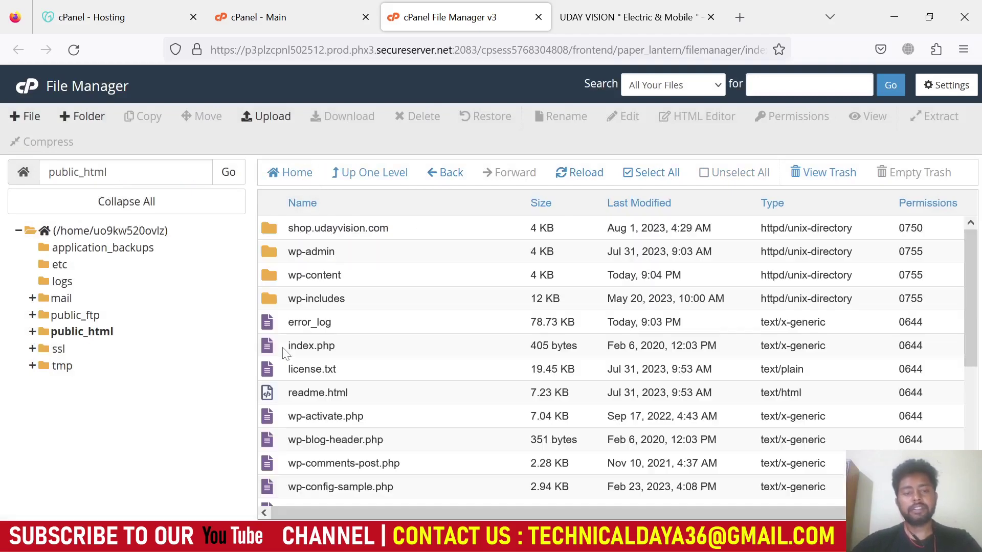
double_click(289, 276)
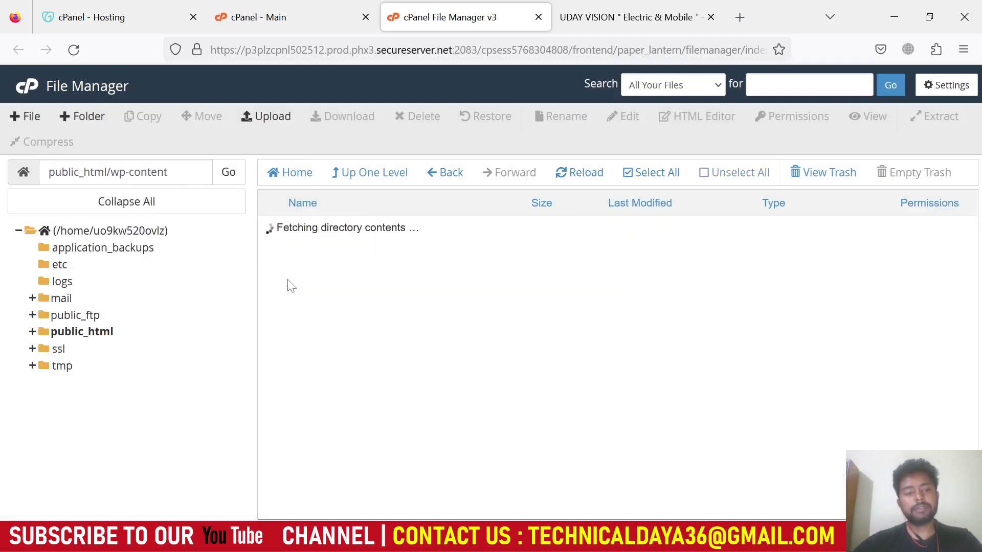
double_click(351, 256)
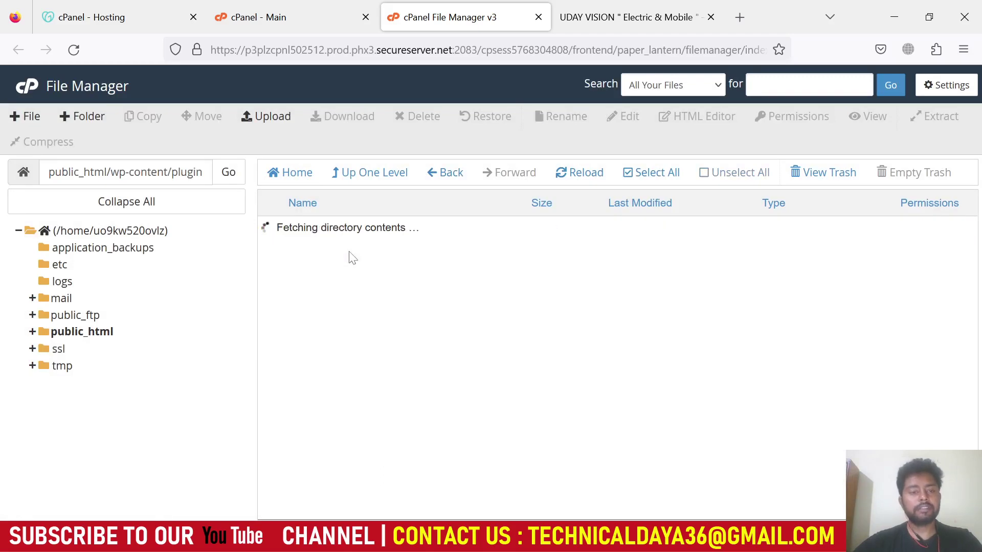
scroll(358, 265, down, 4)
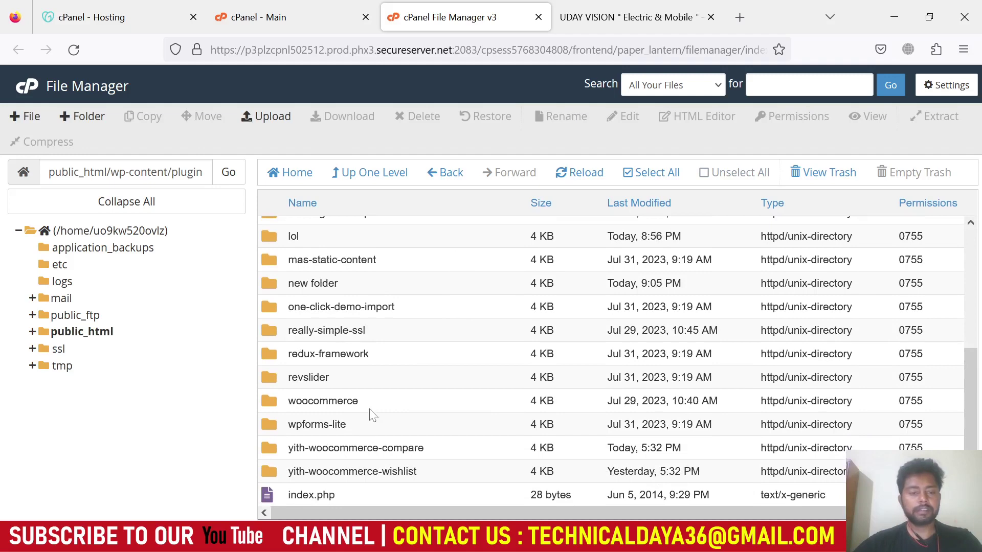
double_click(366, 290)
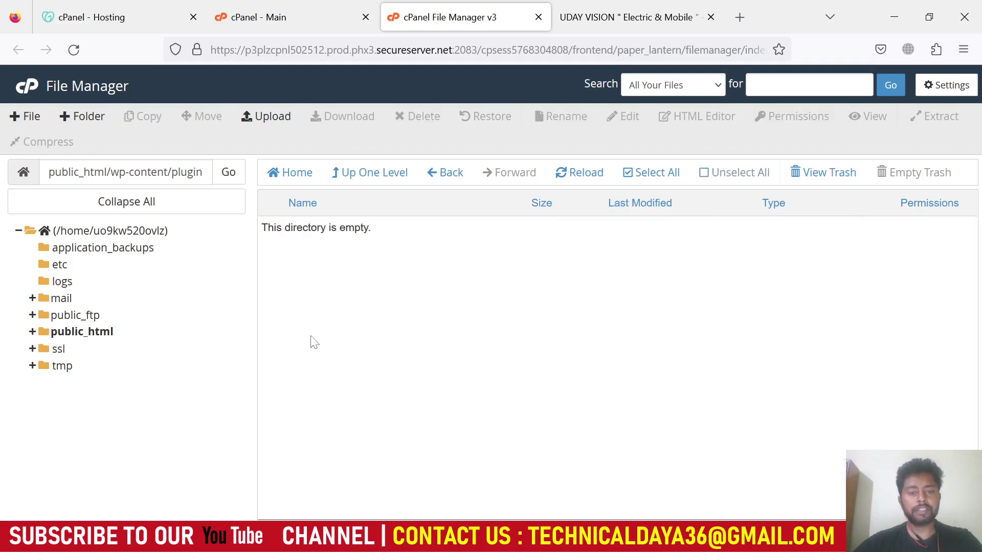
Go back to the plugins directory and permanently delete "new folder", skipping the trash.
click(445, 172)
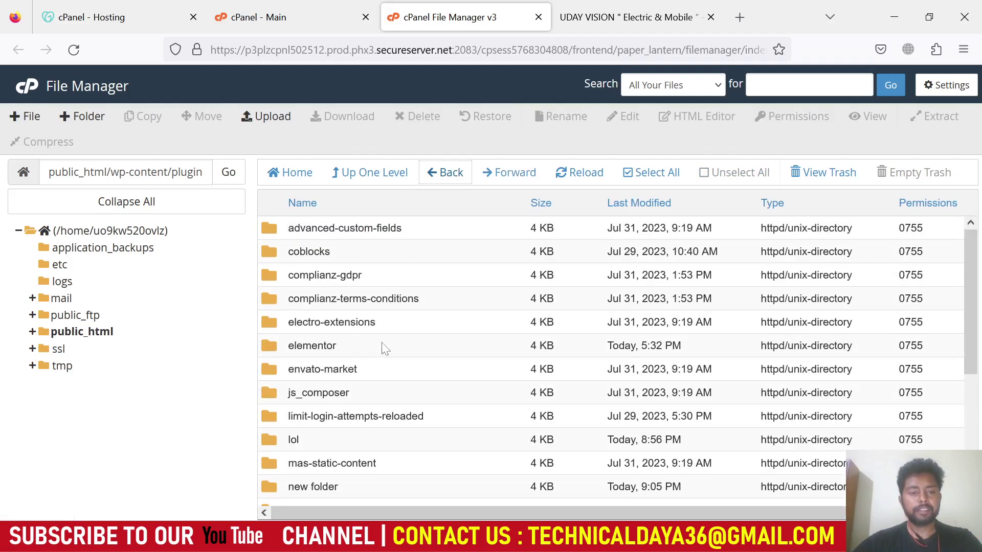
scroll(385, 346, down, 4)
scroll(368, 396, up, 2)
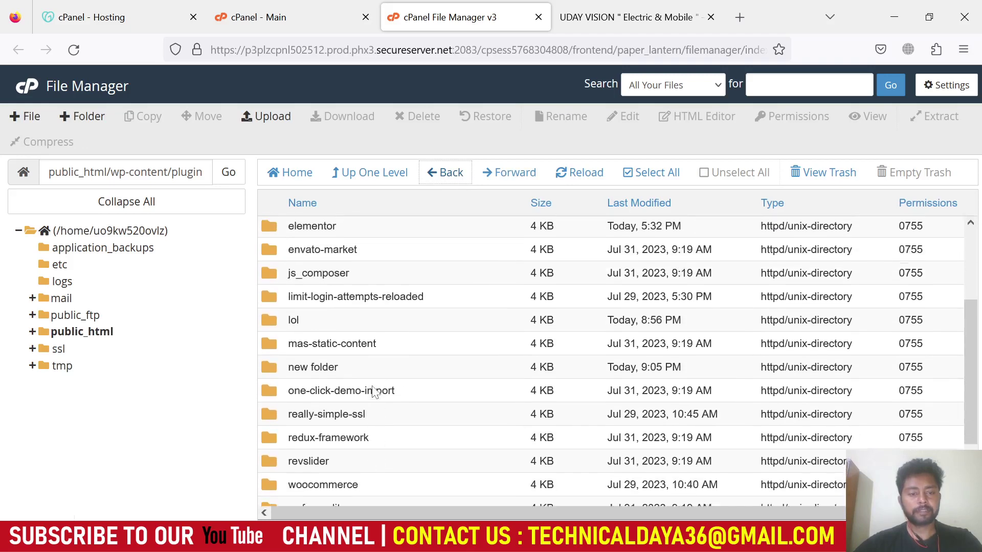
click(392, 372)
click(415, 116)
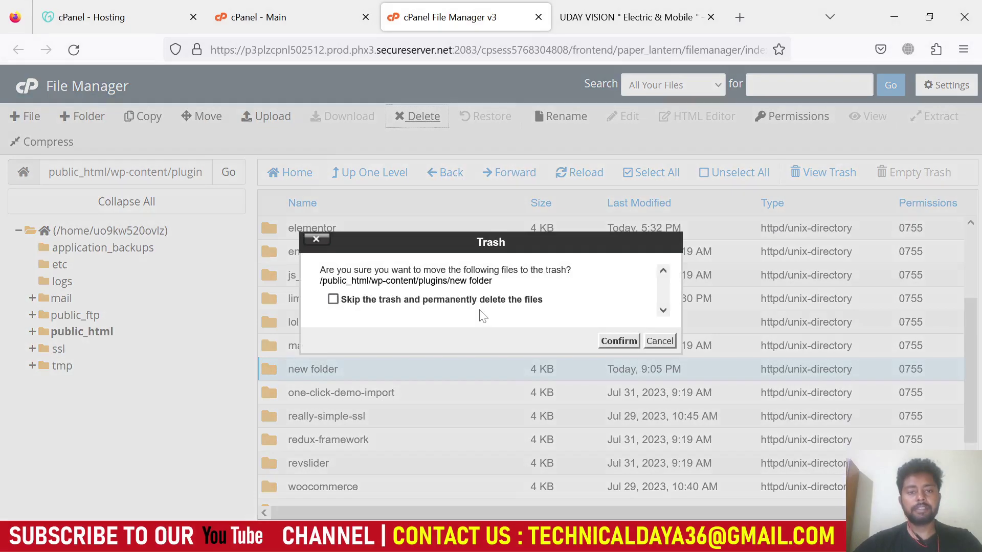
click(333, 299)
click(618, 341)
Load the udayvision.com homepage to test it with both YITH plugins restored and read the page's message.
click(629, 17)
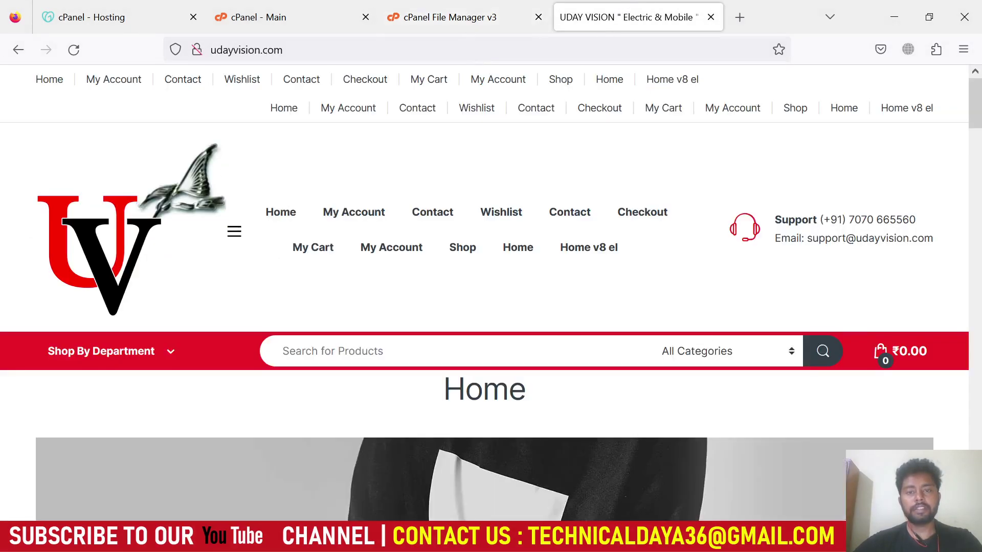
click(246, 49)
key(Return)
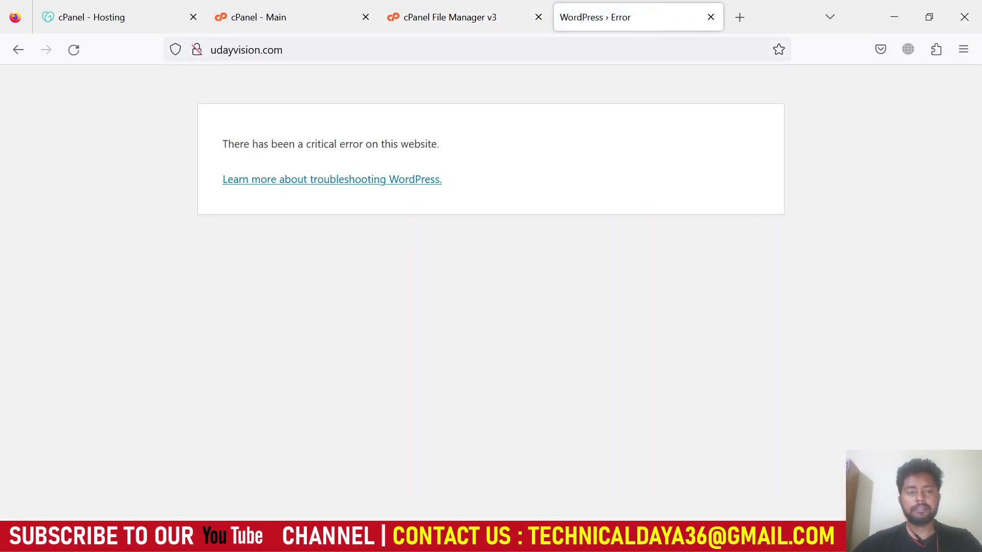
drag(217, 134, 510, 201)
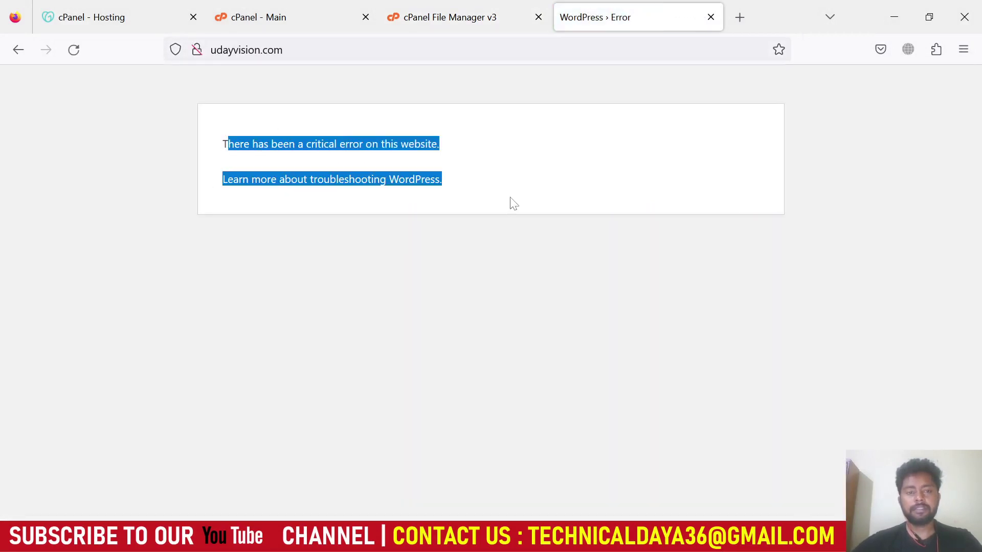
In File Manager, move the yith-woocommerce-compare and yith-woocommerce-wishlist folders from the plugins directory to the trash.
click(480, 17)
scroll(393, 368, down, 2)
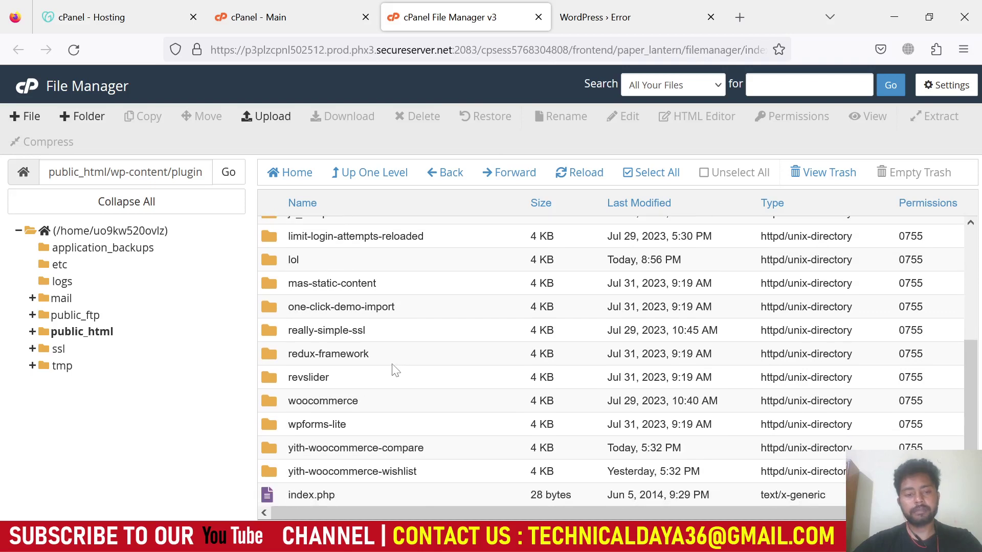
click(461, 455)
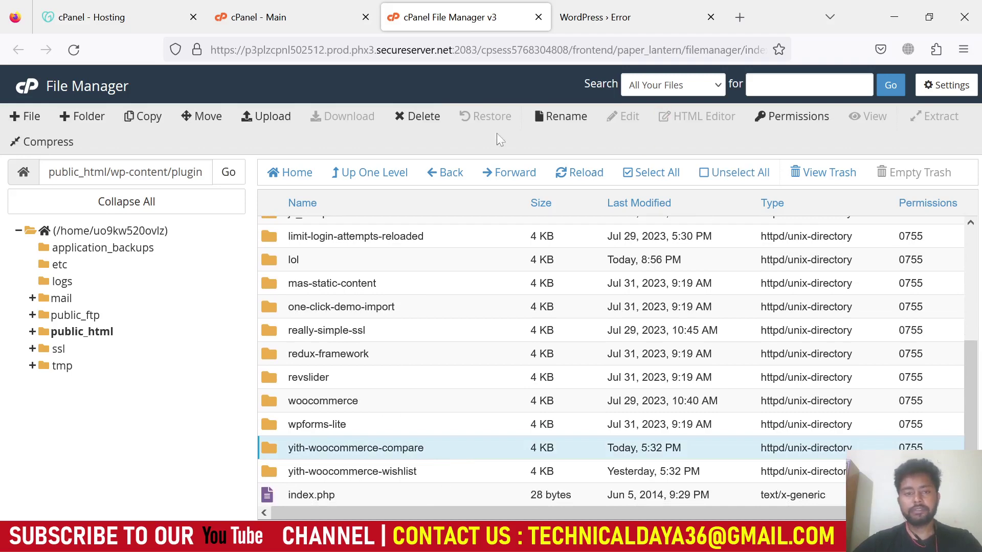
click(431, 119)
click(618, 339)
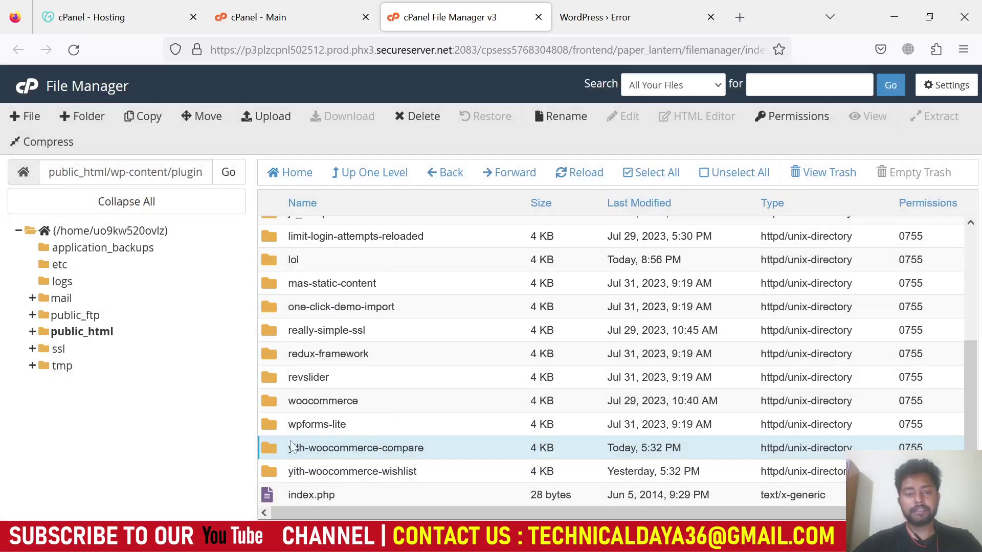
click(441, 480)
click(419, 120)
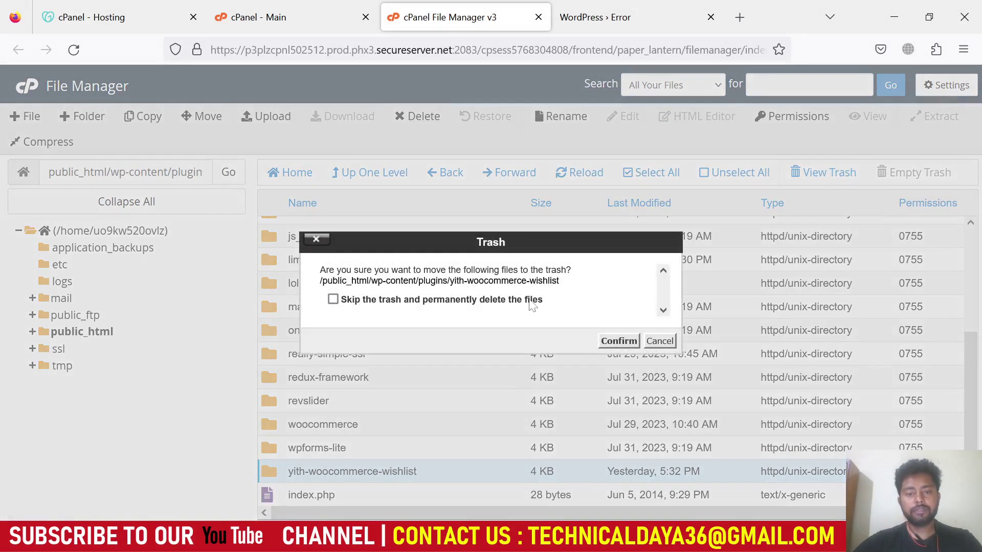
click(618, 339)
Move the woocommerce folder from the plugins directory to the trash.
click(417, 443)
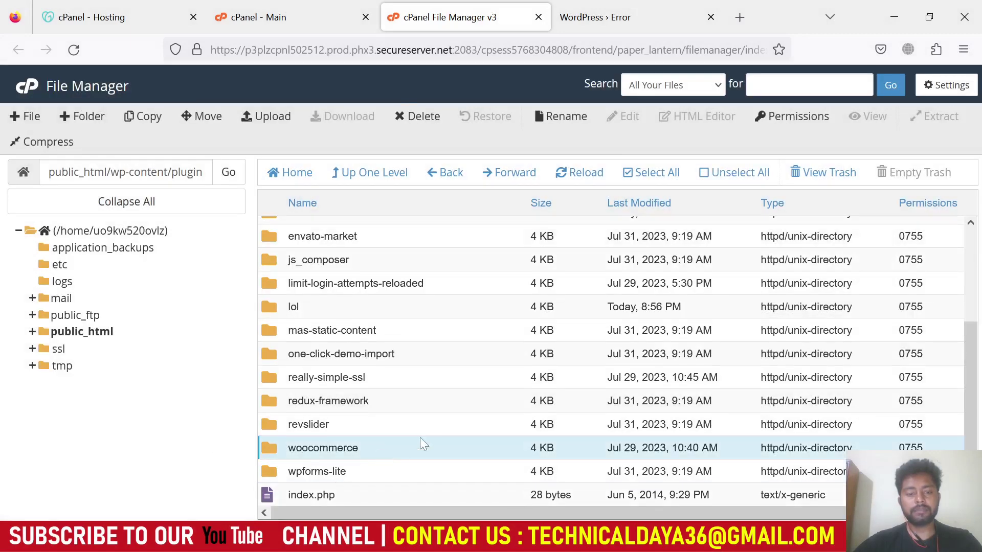
click(424, 116)
click(618, 339)
Load the udayvision.com homepage to test it without the woocommerce and YITH plugins.
click(620, 19)
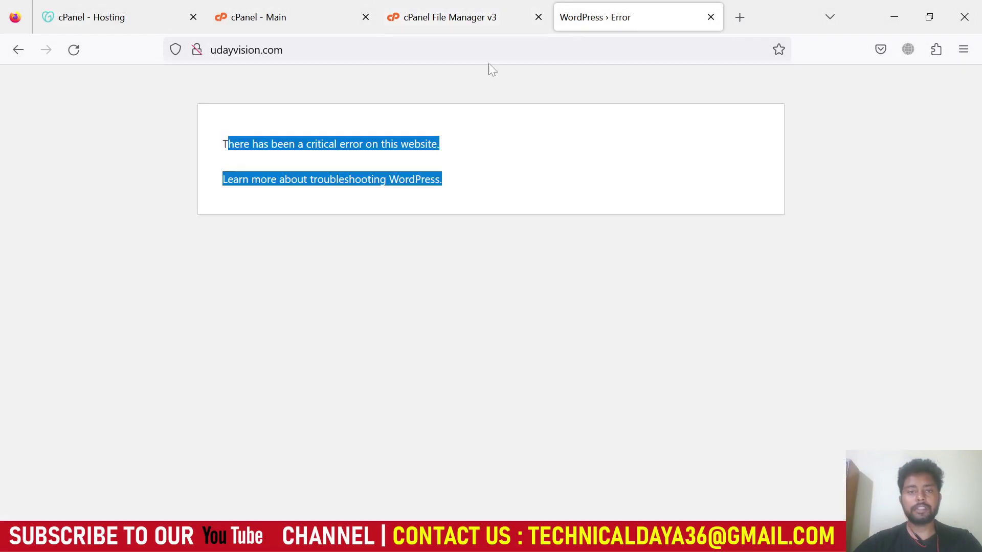
click(490, 50)
key(Return)
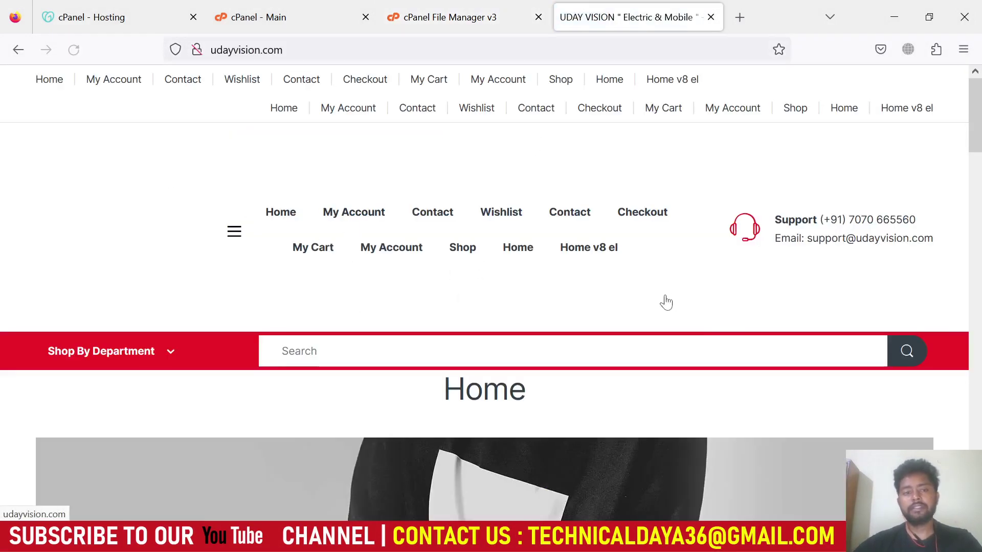
Check the remaining plugin folders in File Manager and load the udayvision.com homepage once more.
click(468, 7)
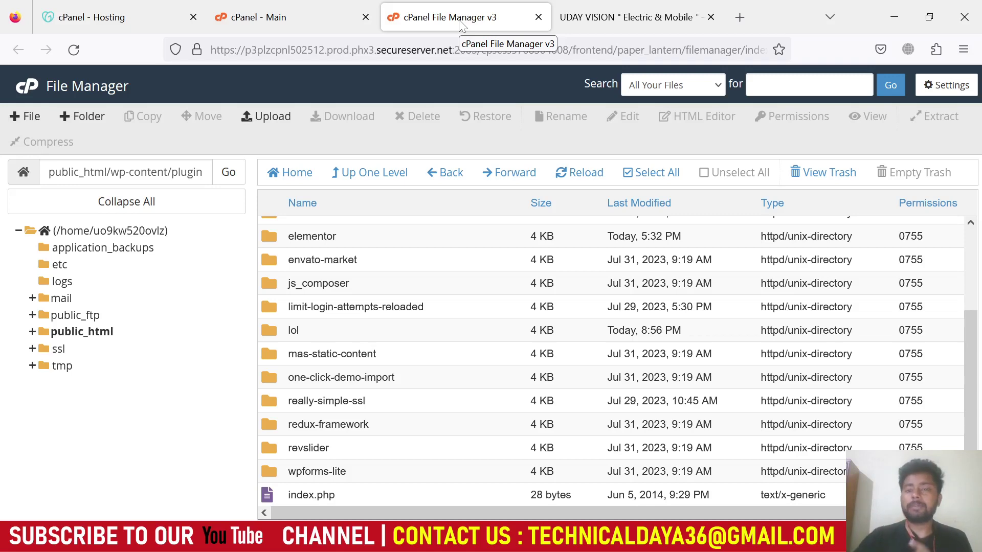
click(609, 26)
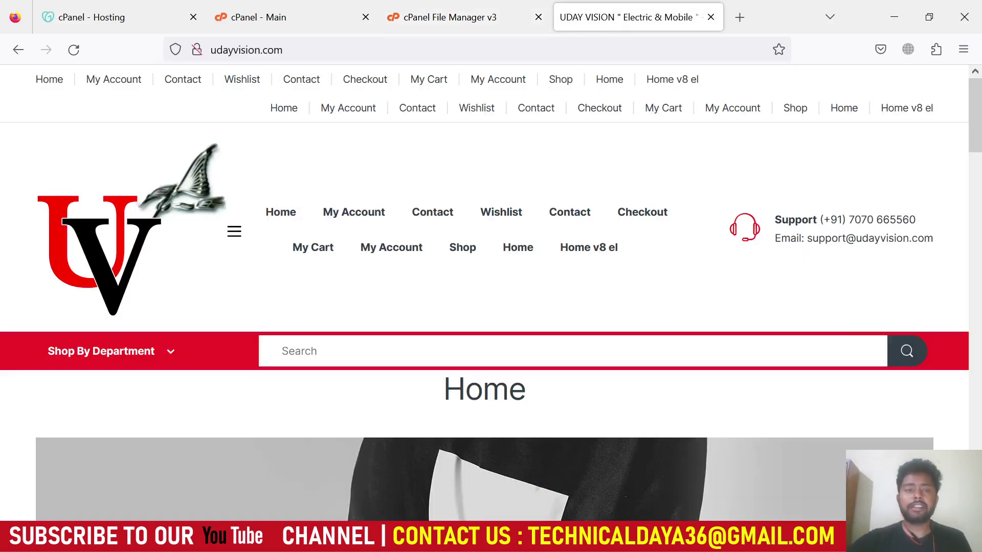
key(ctrl+l)
key(Return)
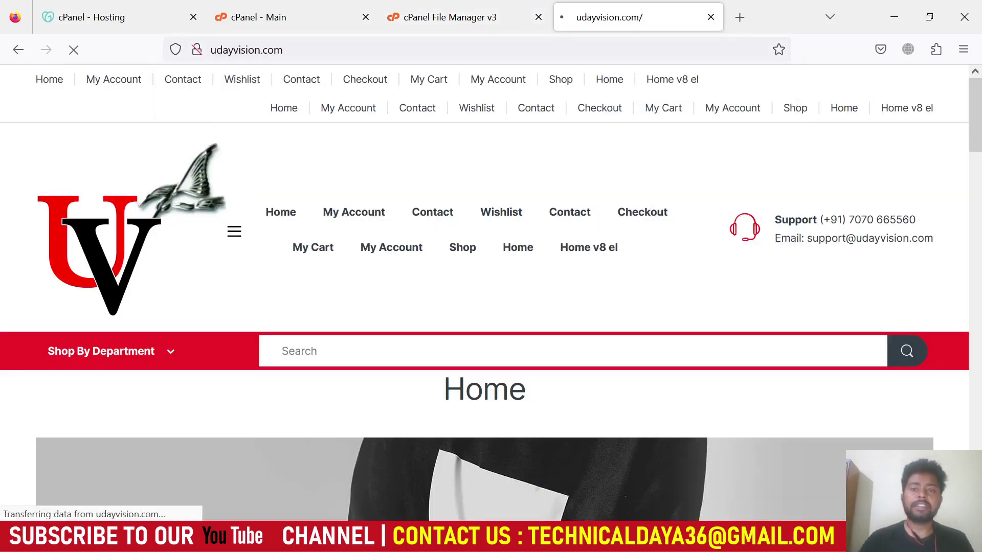